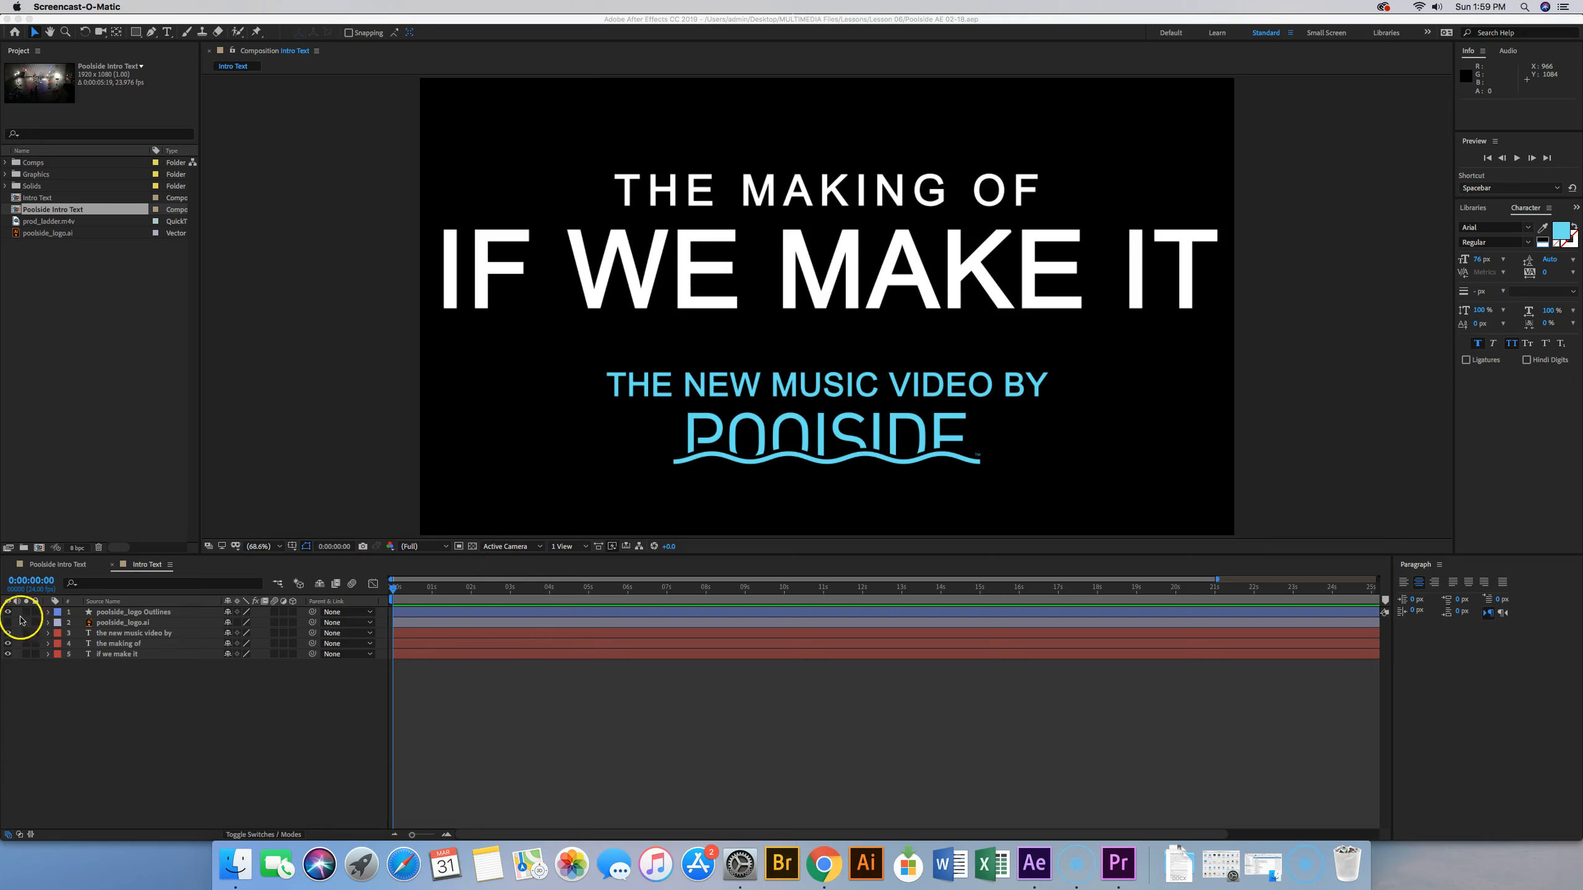
Draw a rectangular mask closely around the whole Poolside logo on the poolside_logo Outlines layer
left_click(156, 612)
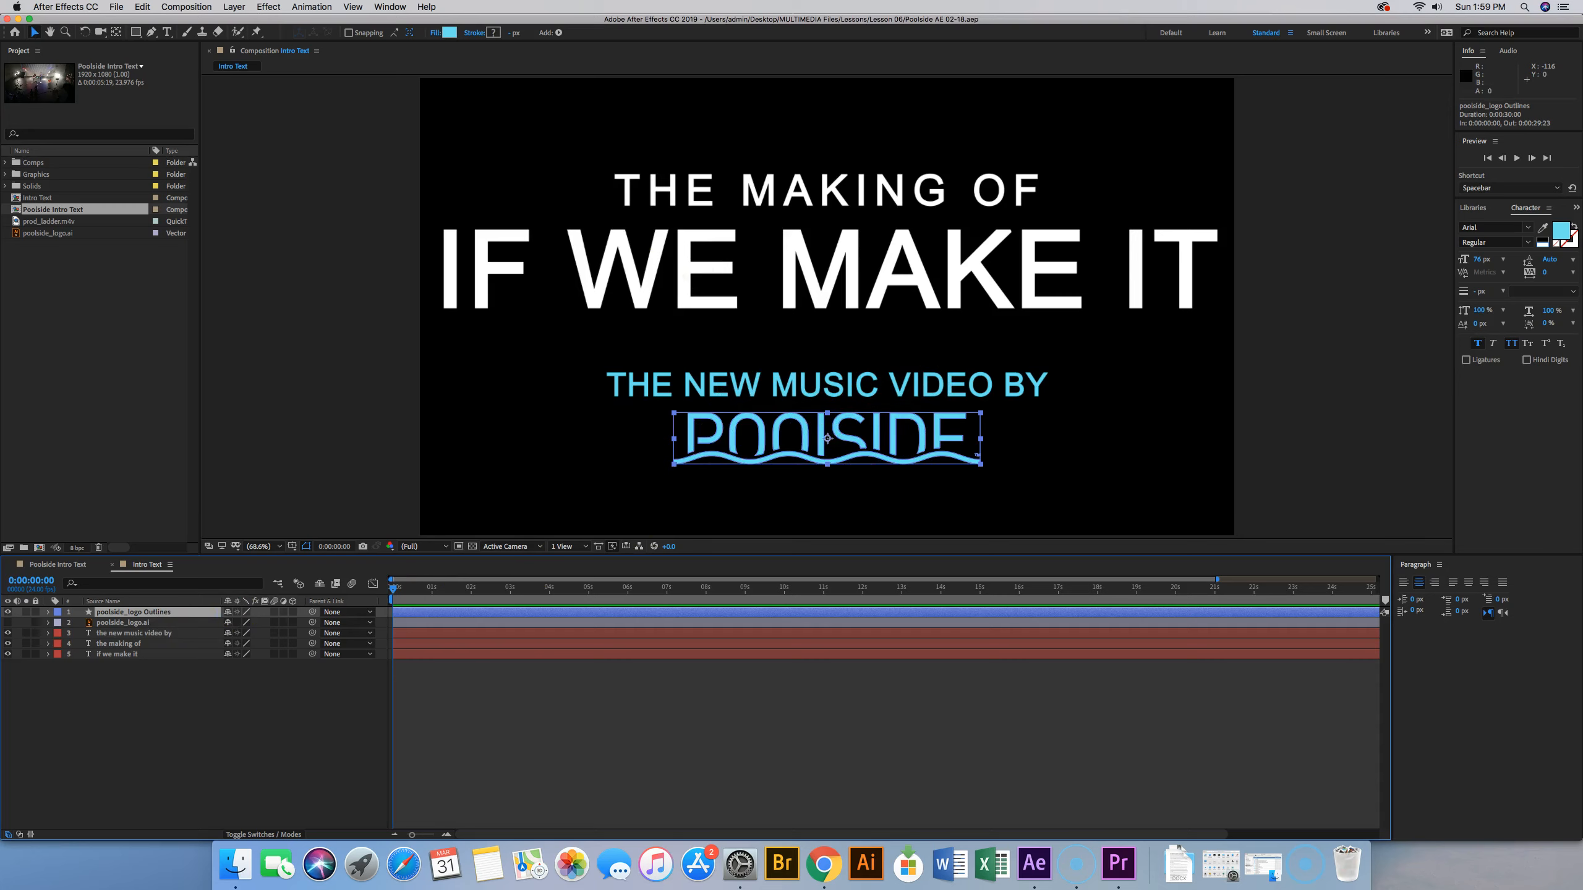
left_click(136, 33)
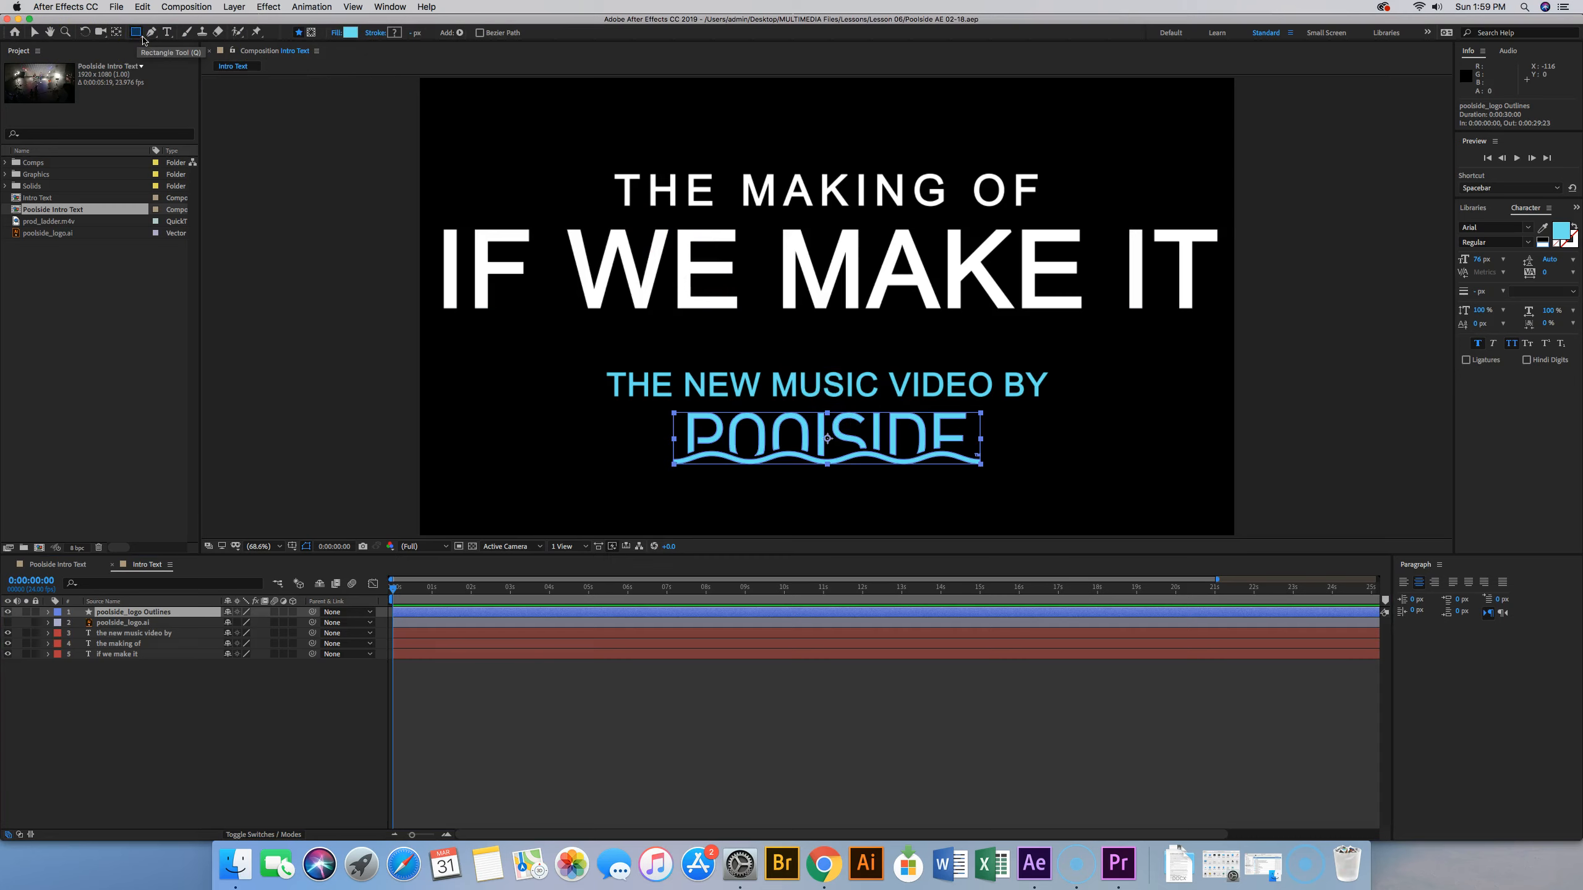
left_click(143, 40)
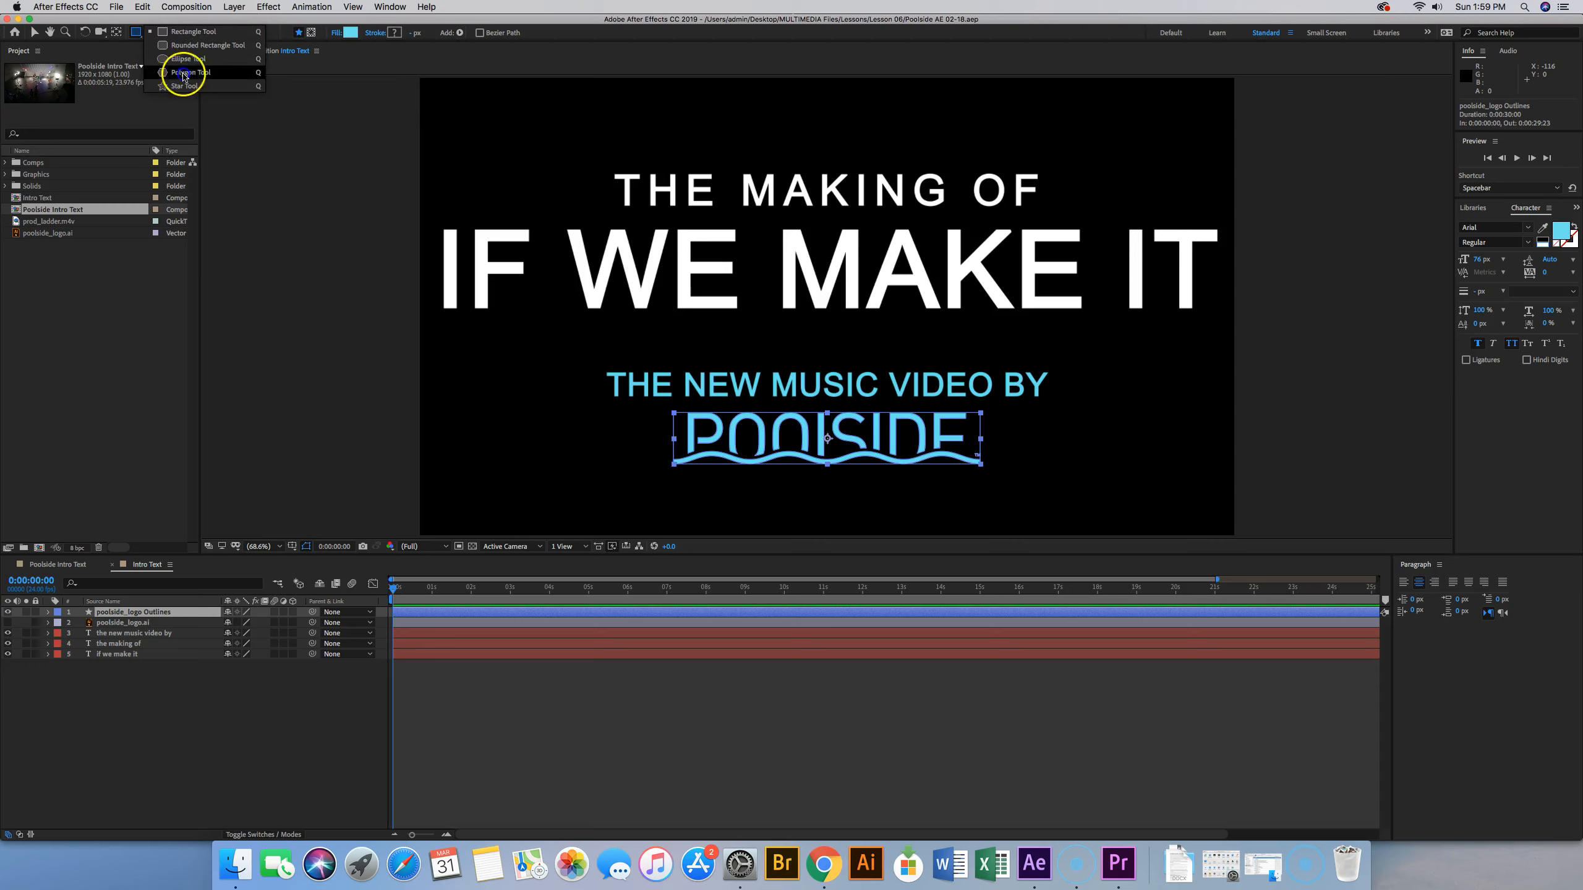
left_click(136, 32)
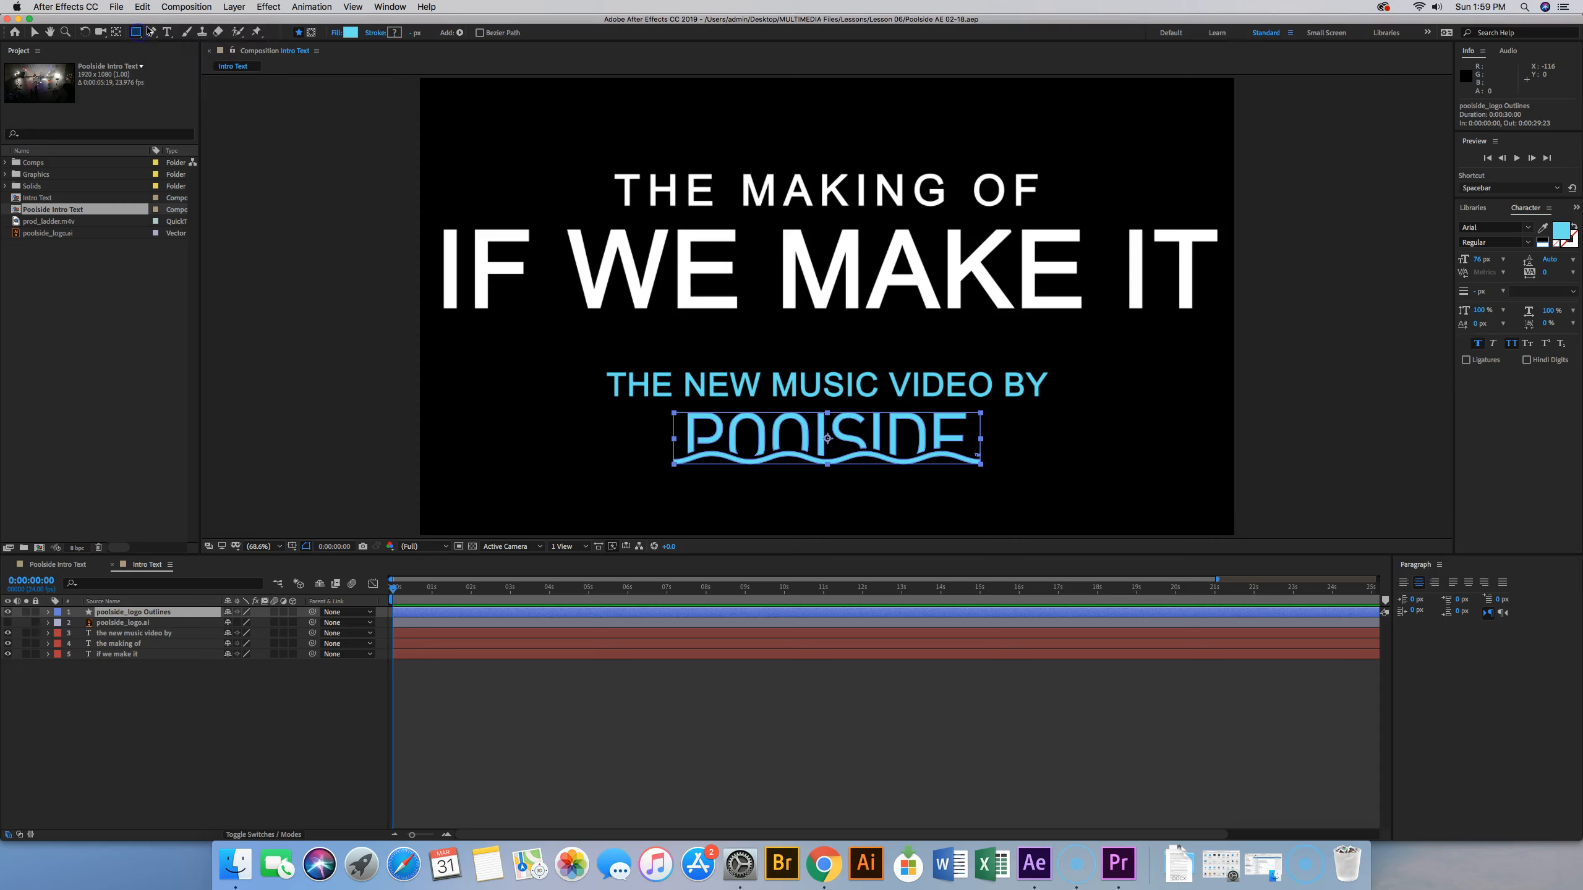
left_click(312, 33)
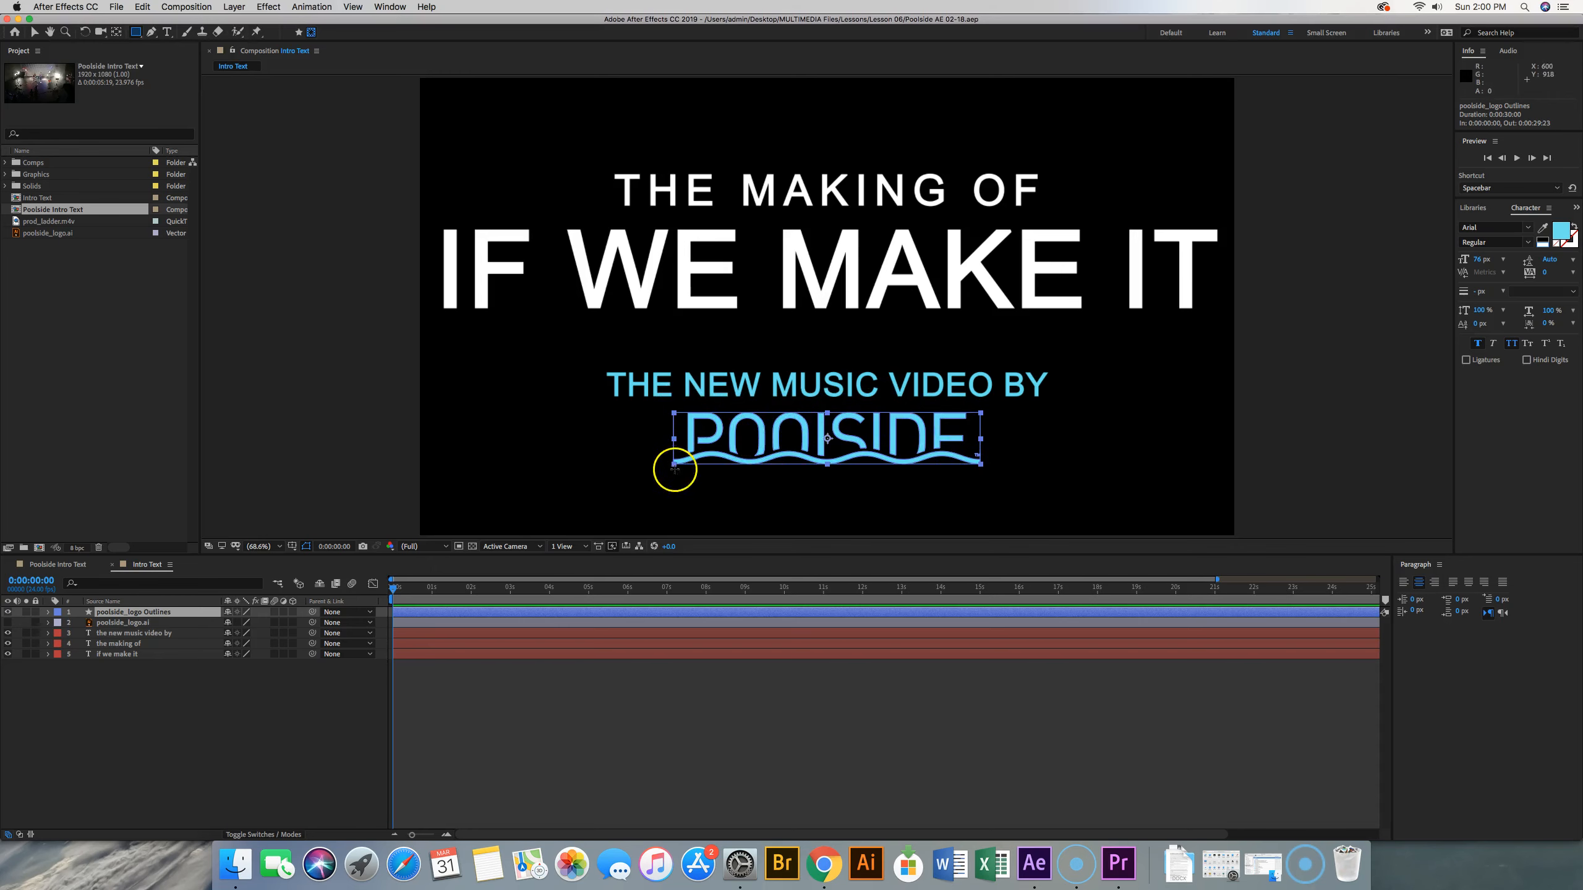
left_click_drag(668, 407, 987, 471)
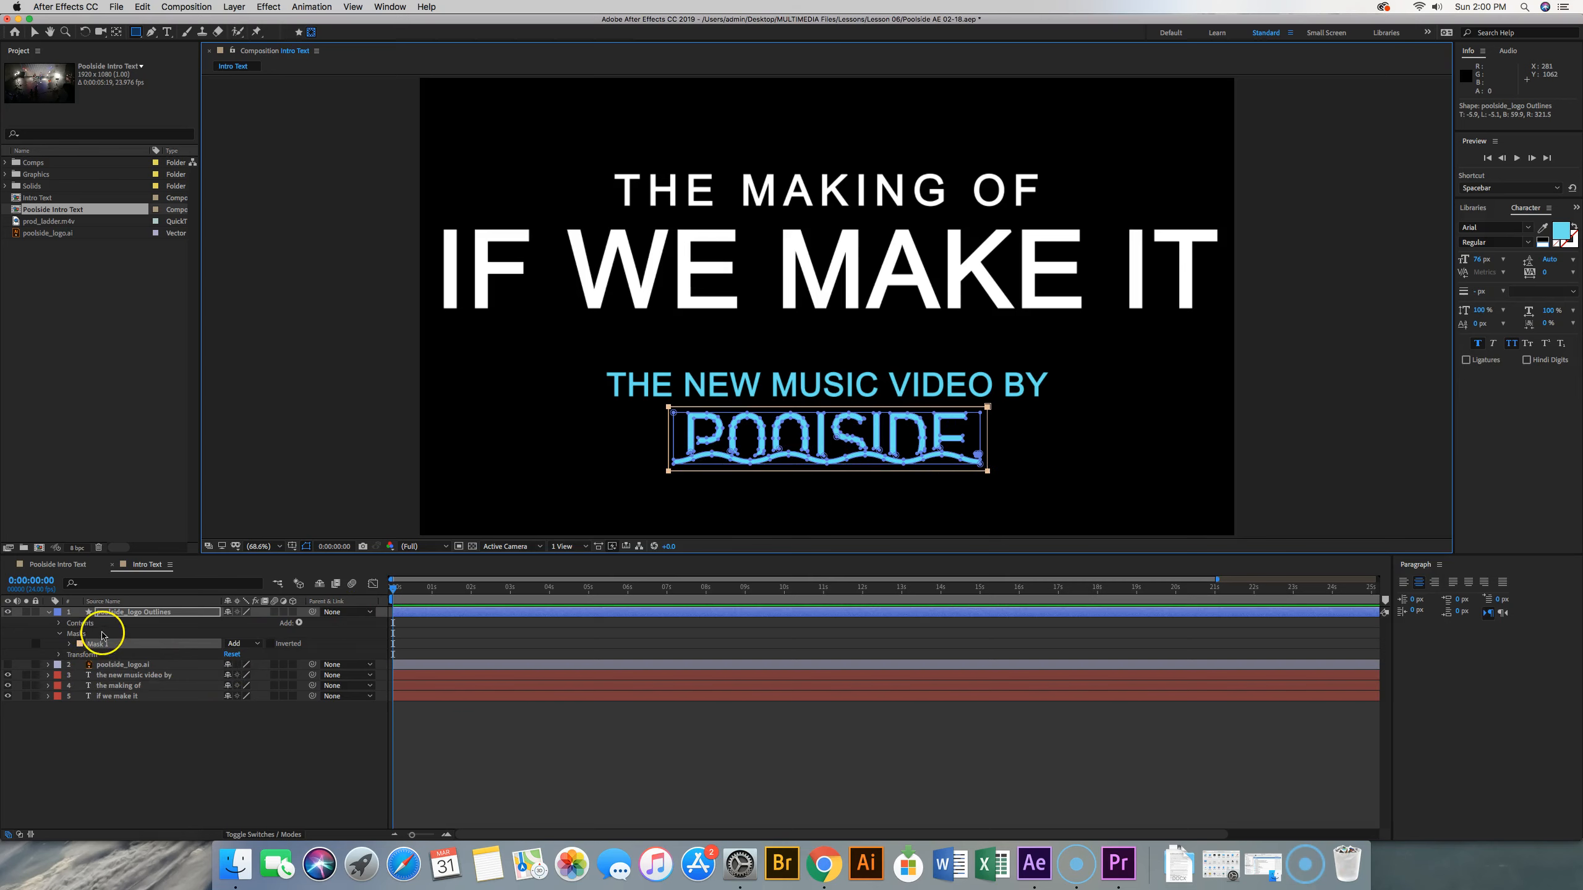
left_click(87, 647)
left_click(34, 34)
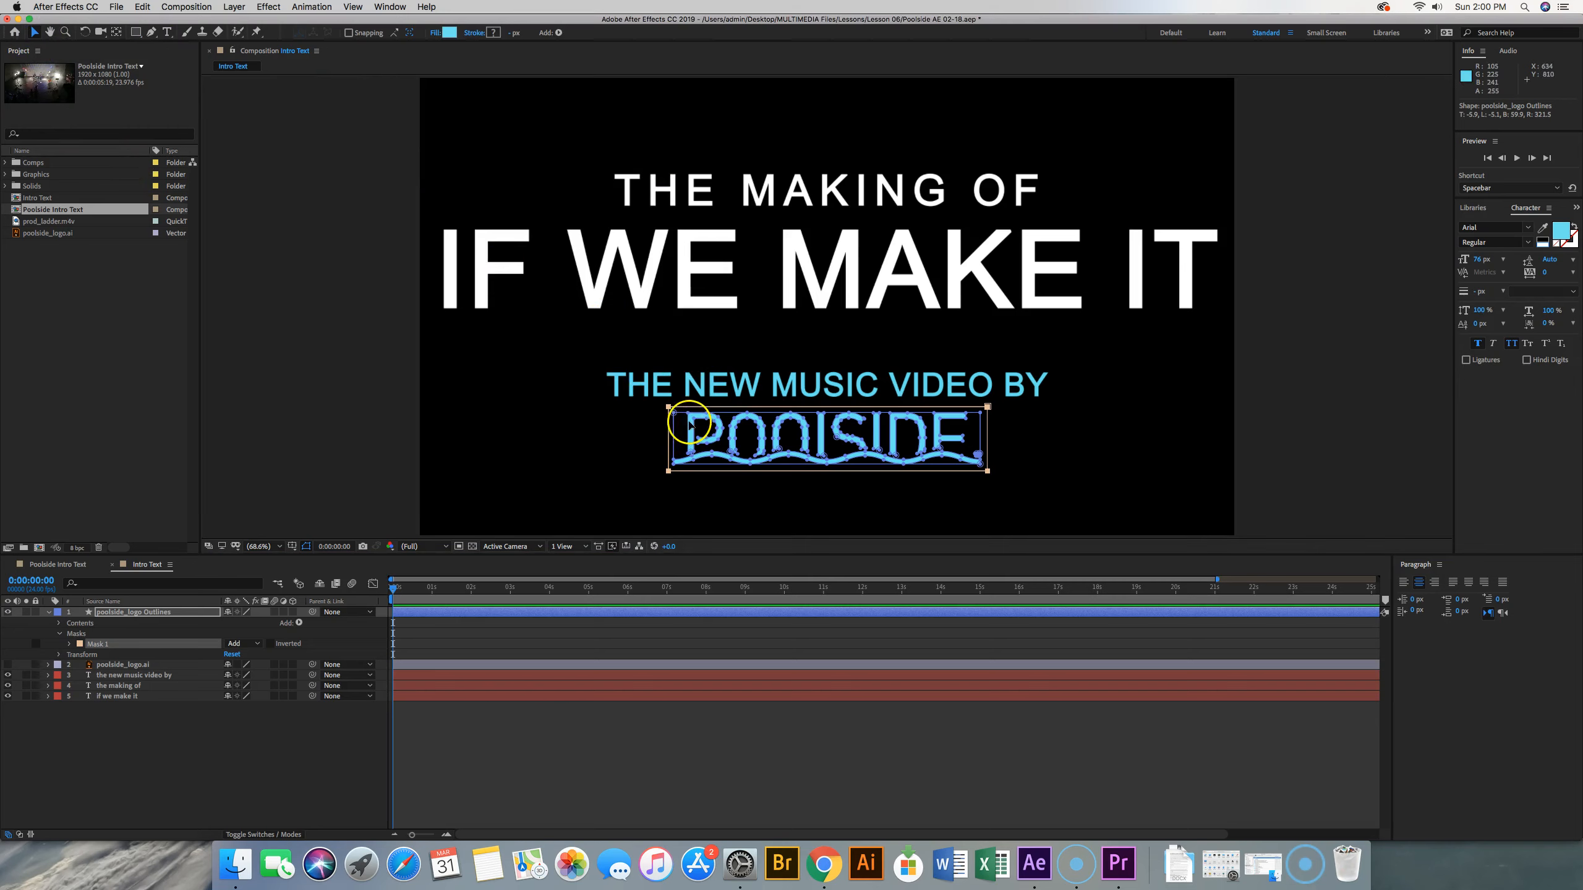
mouse_move(700, 406)
left_mouse_down()
mouse_move(700, 466)
mouse_move(702, 405)
left_mouse_up()
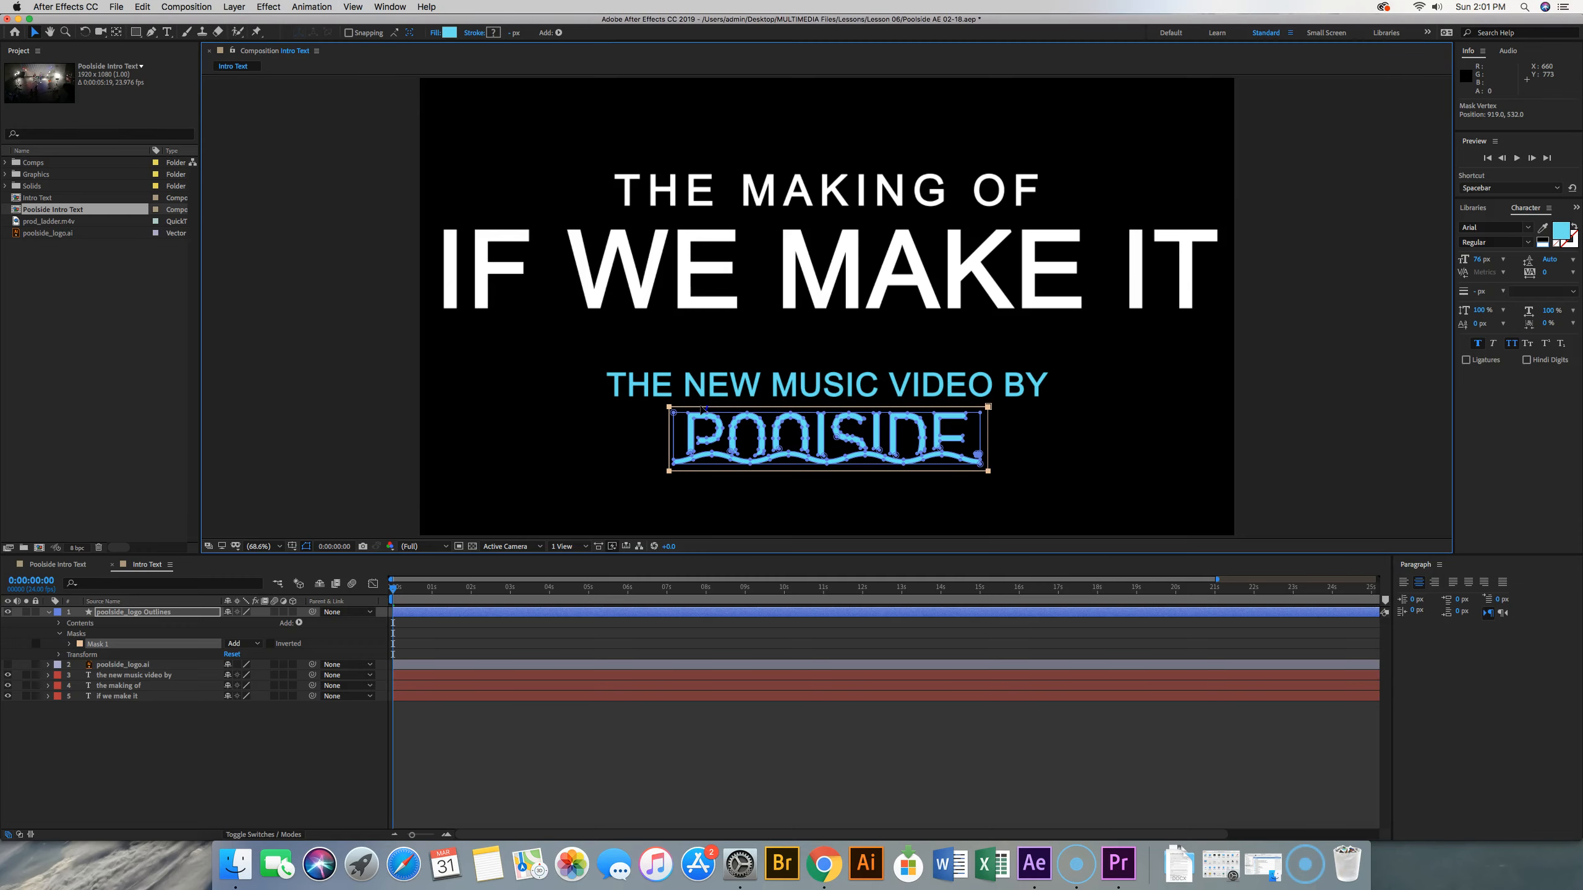
left_click_drag(701, 409, 816, 443)
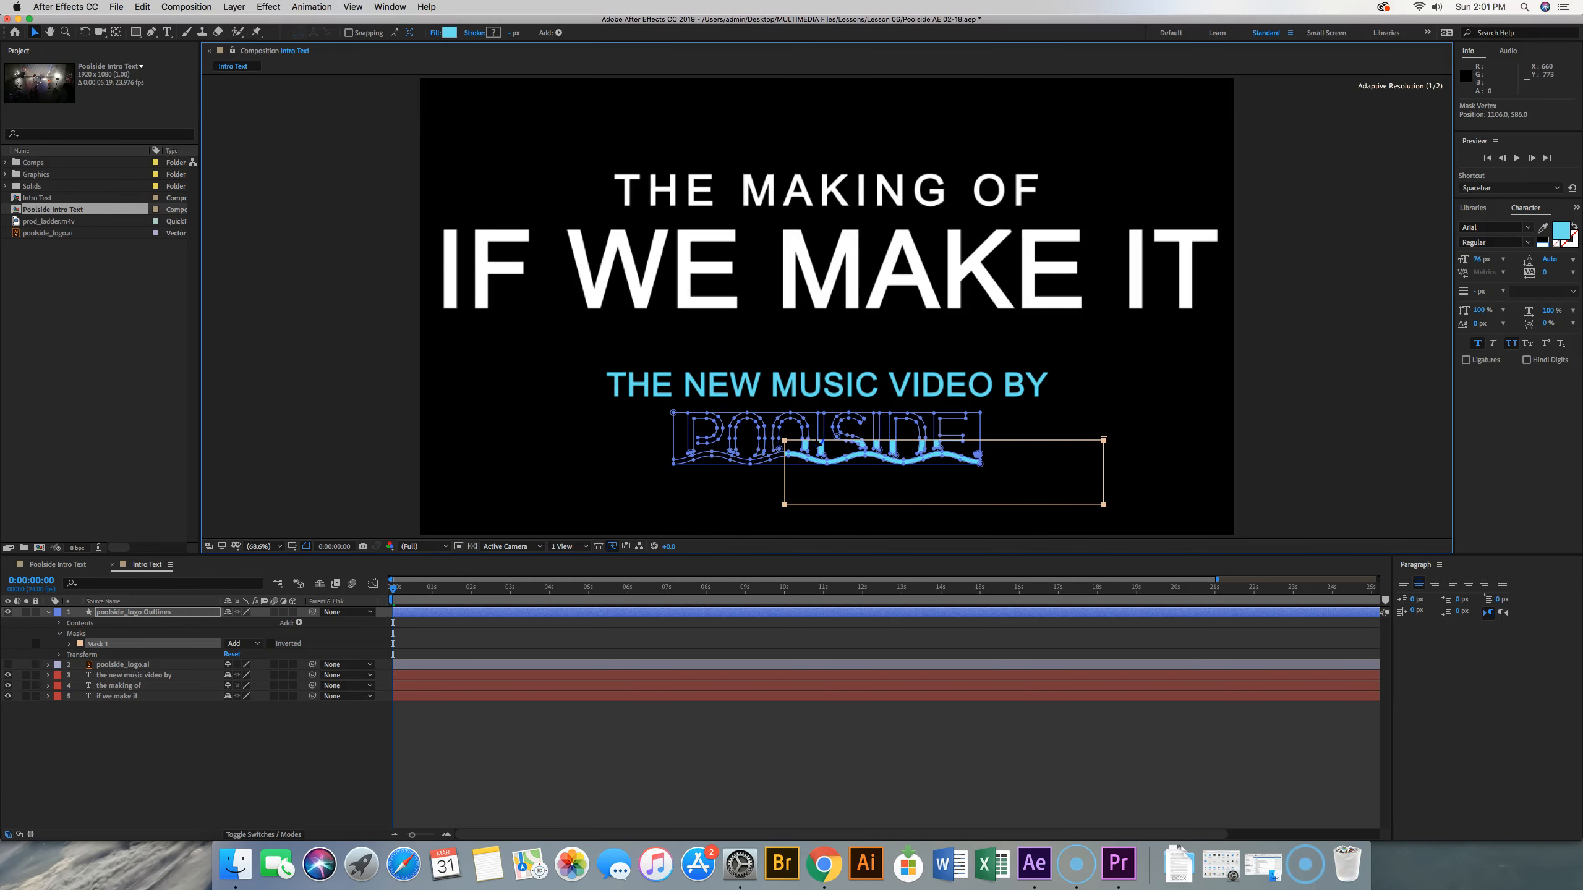
left_click_drag(818, 442, 703, 410)
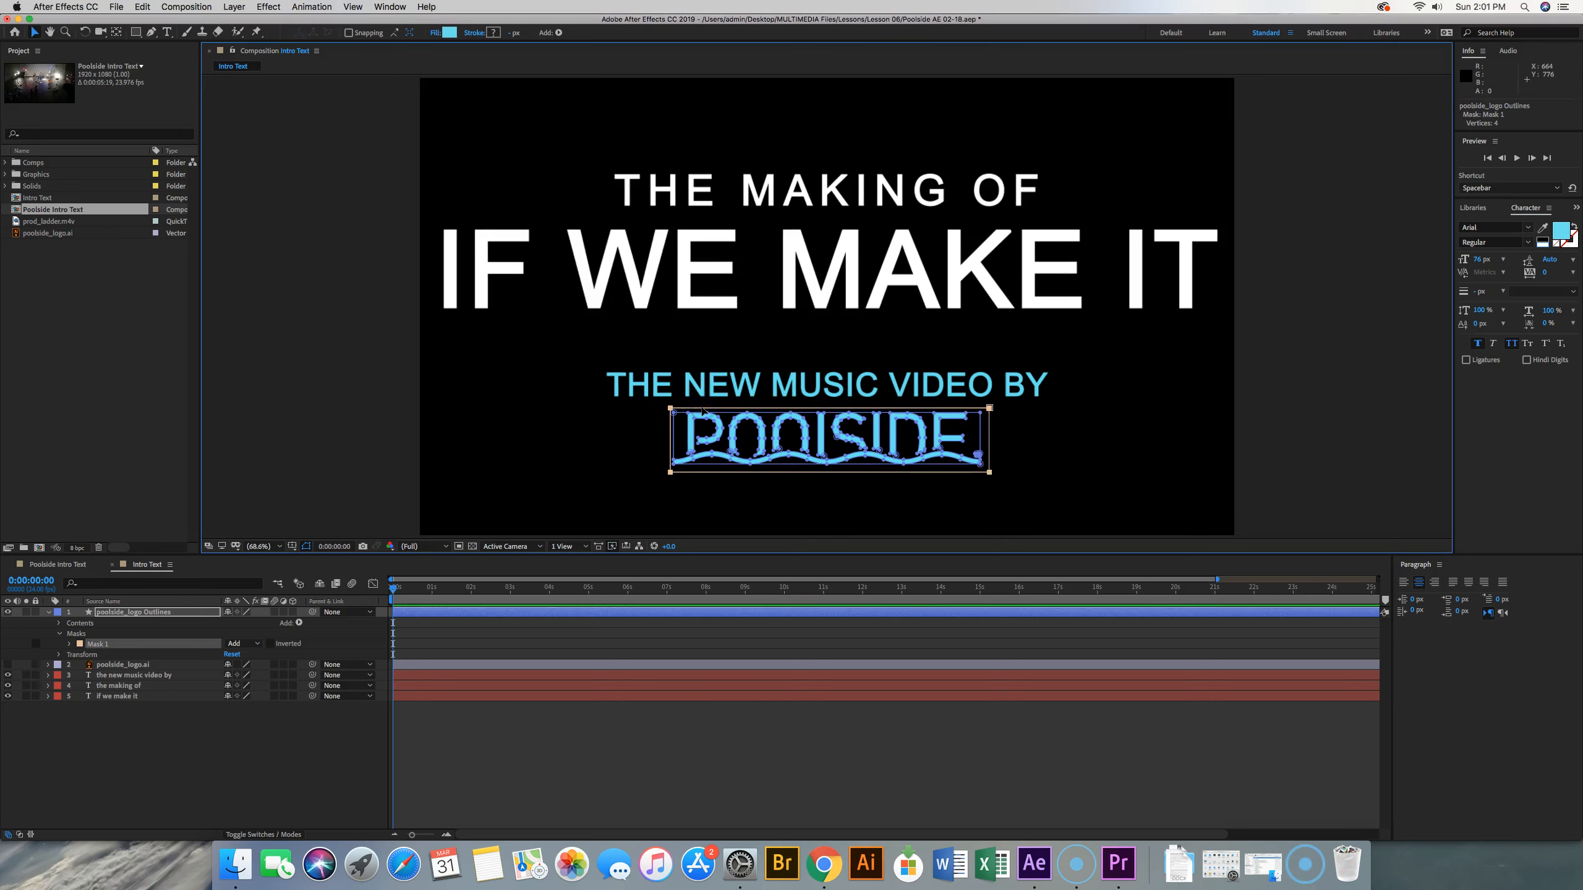
key("super+z")
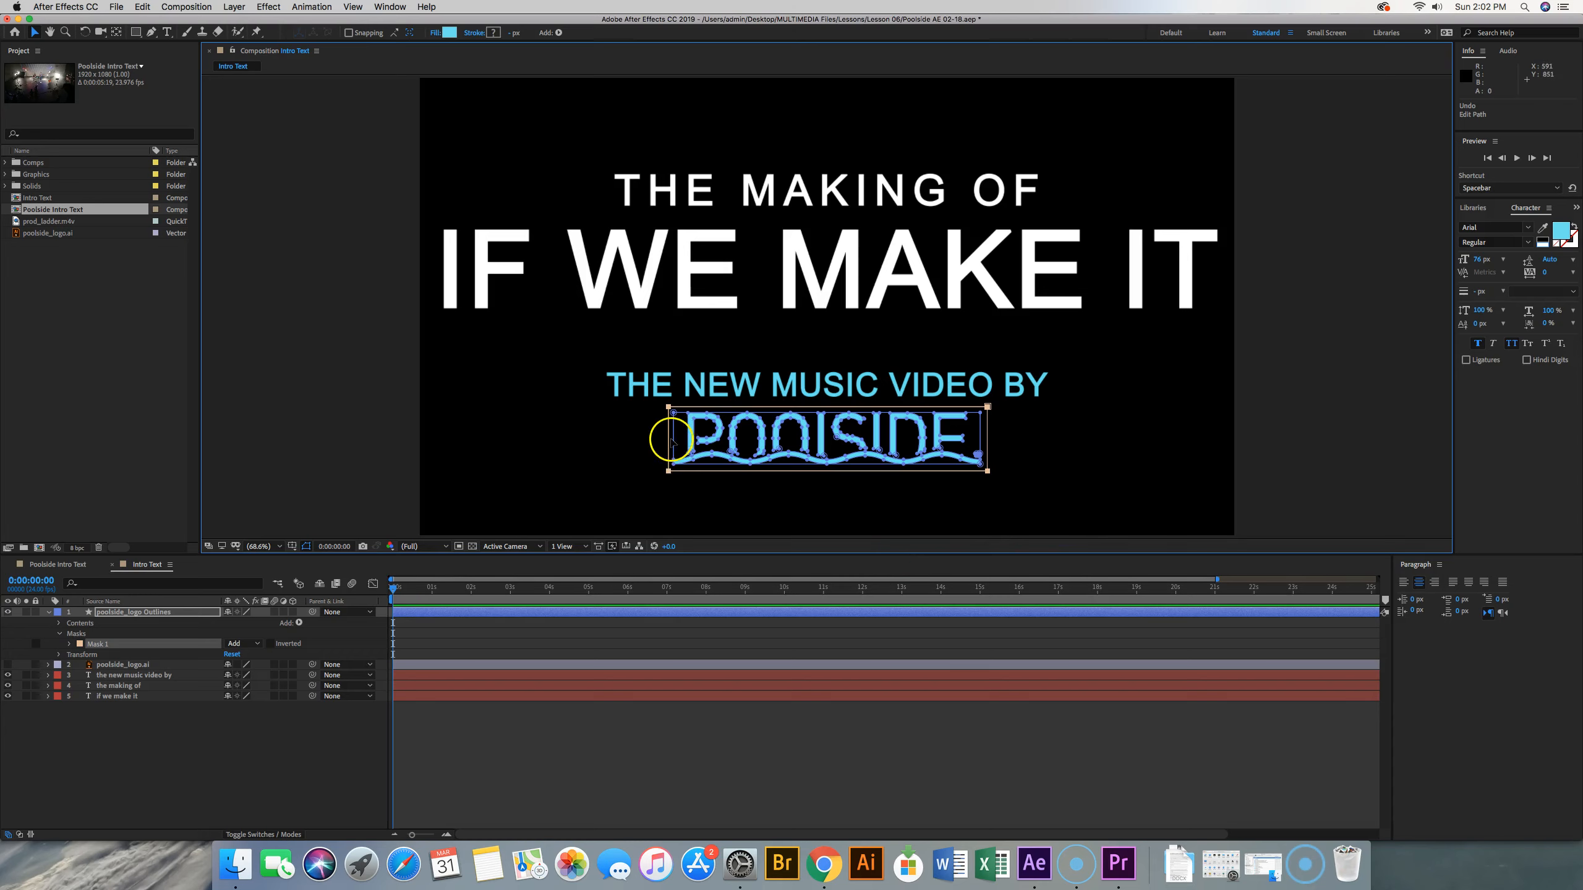
Move only the upper-right vertex of the logo's mask horizontally outward to give the mask a slanted right edge
left_click(667, 406)
left_click_drag(988, 407, 1036, 407)
left_click(1131, 414)
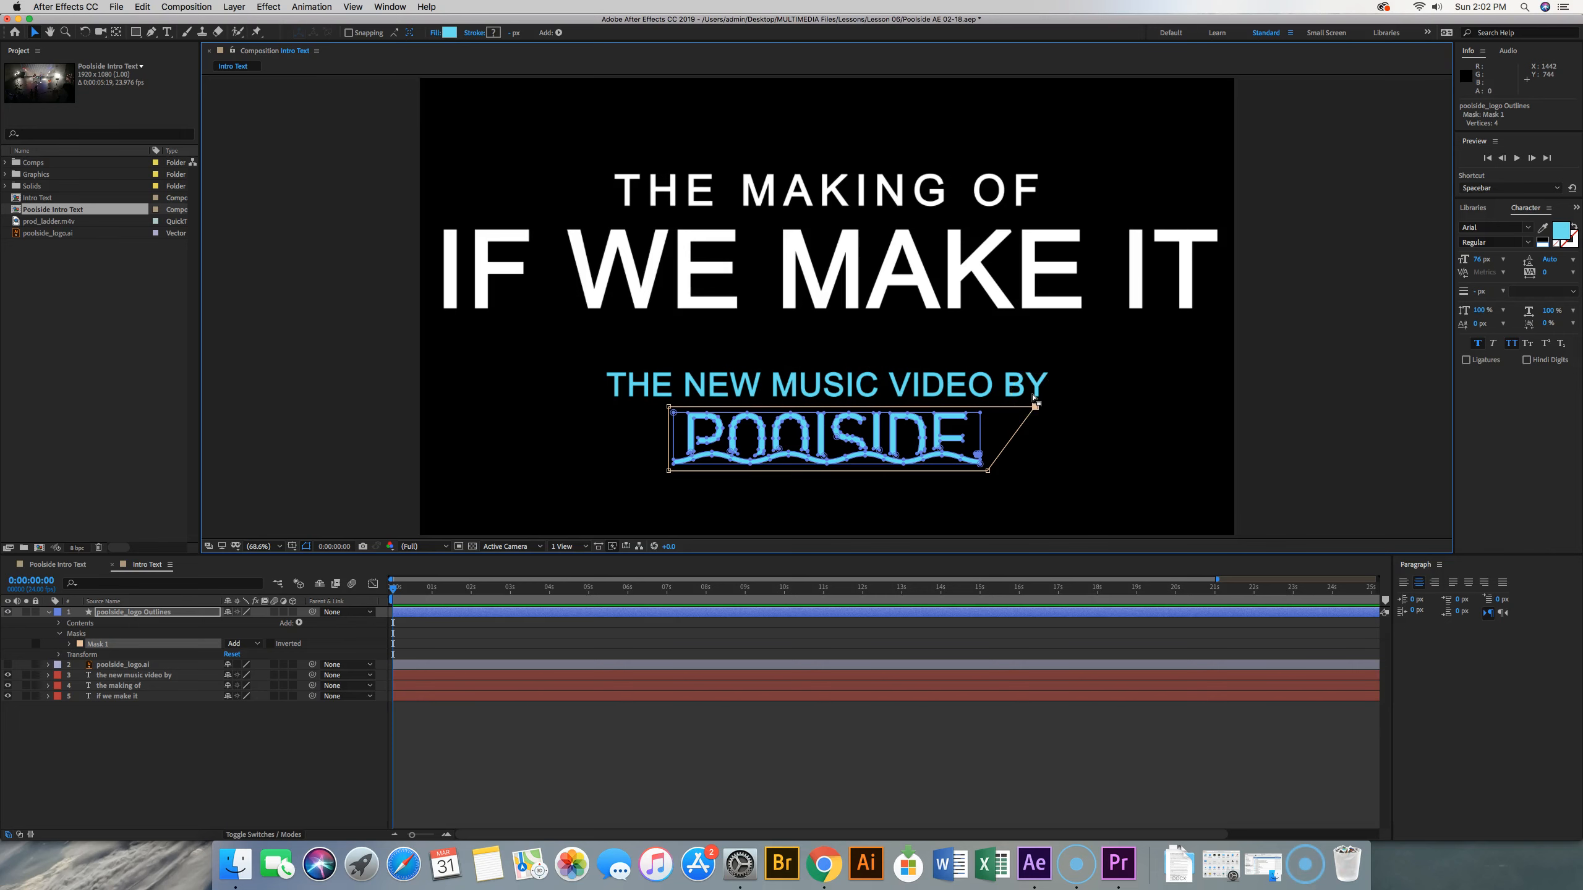
Draw a rectangular mask closely around the whole text line on the "the new music video by" layer
left_click(115, 675)
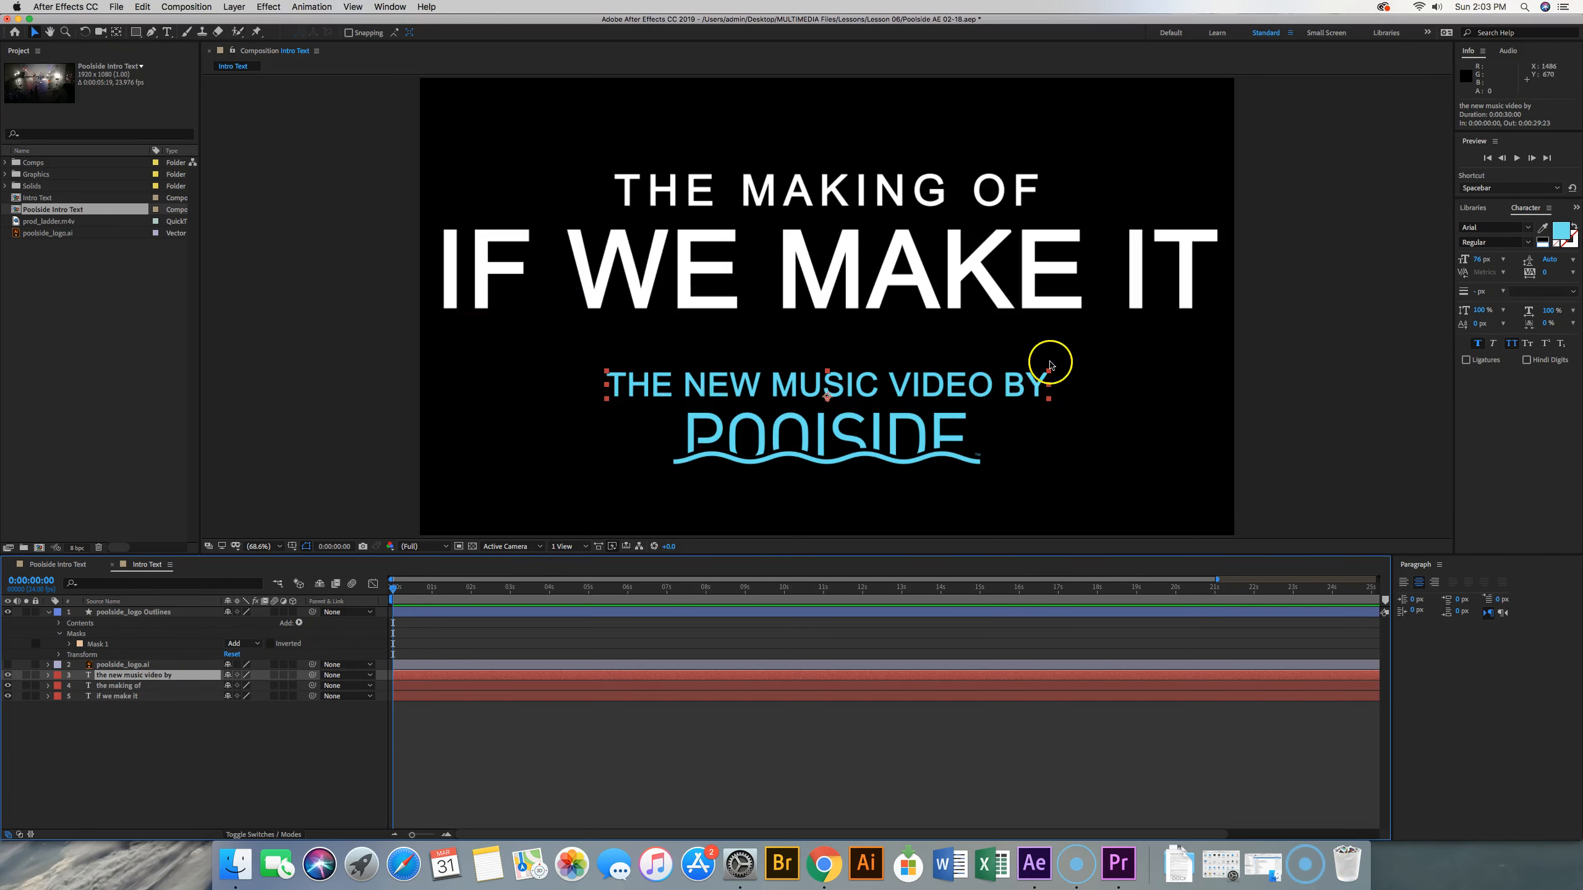
left_click(136, 32)
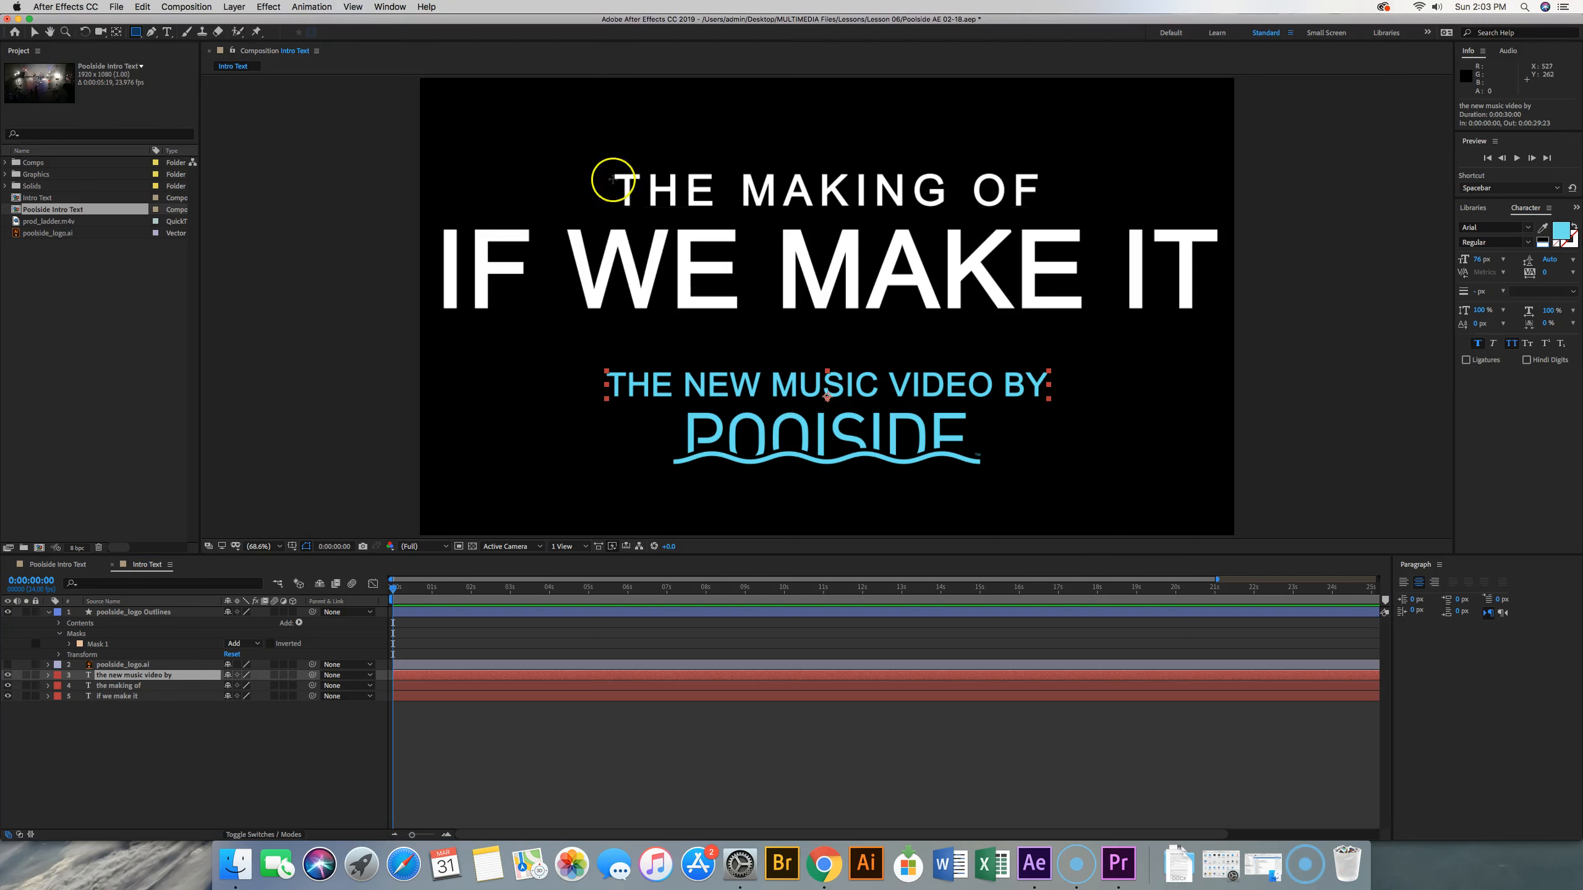
left_click_drag(600, 365, 1080, 412)
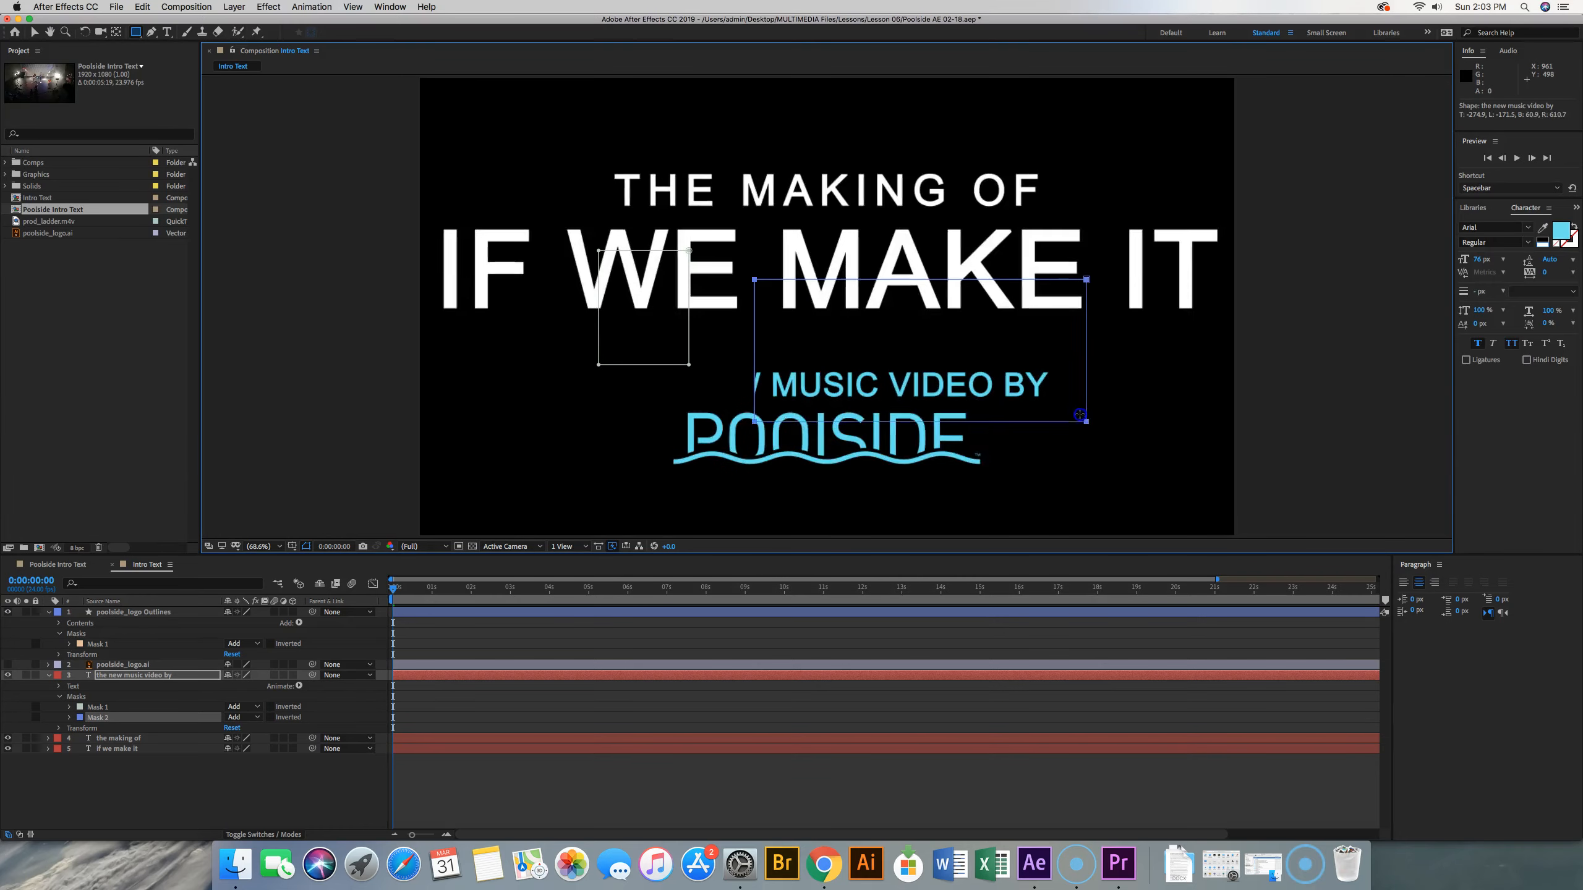
key("super+z")
key("super+z")
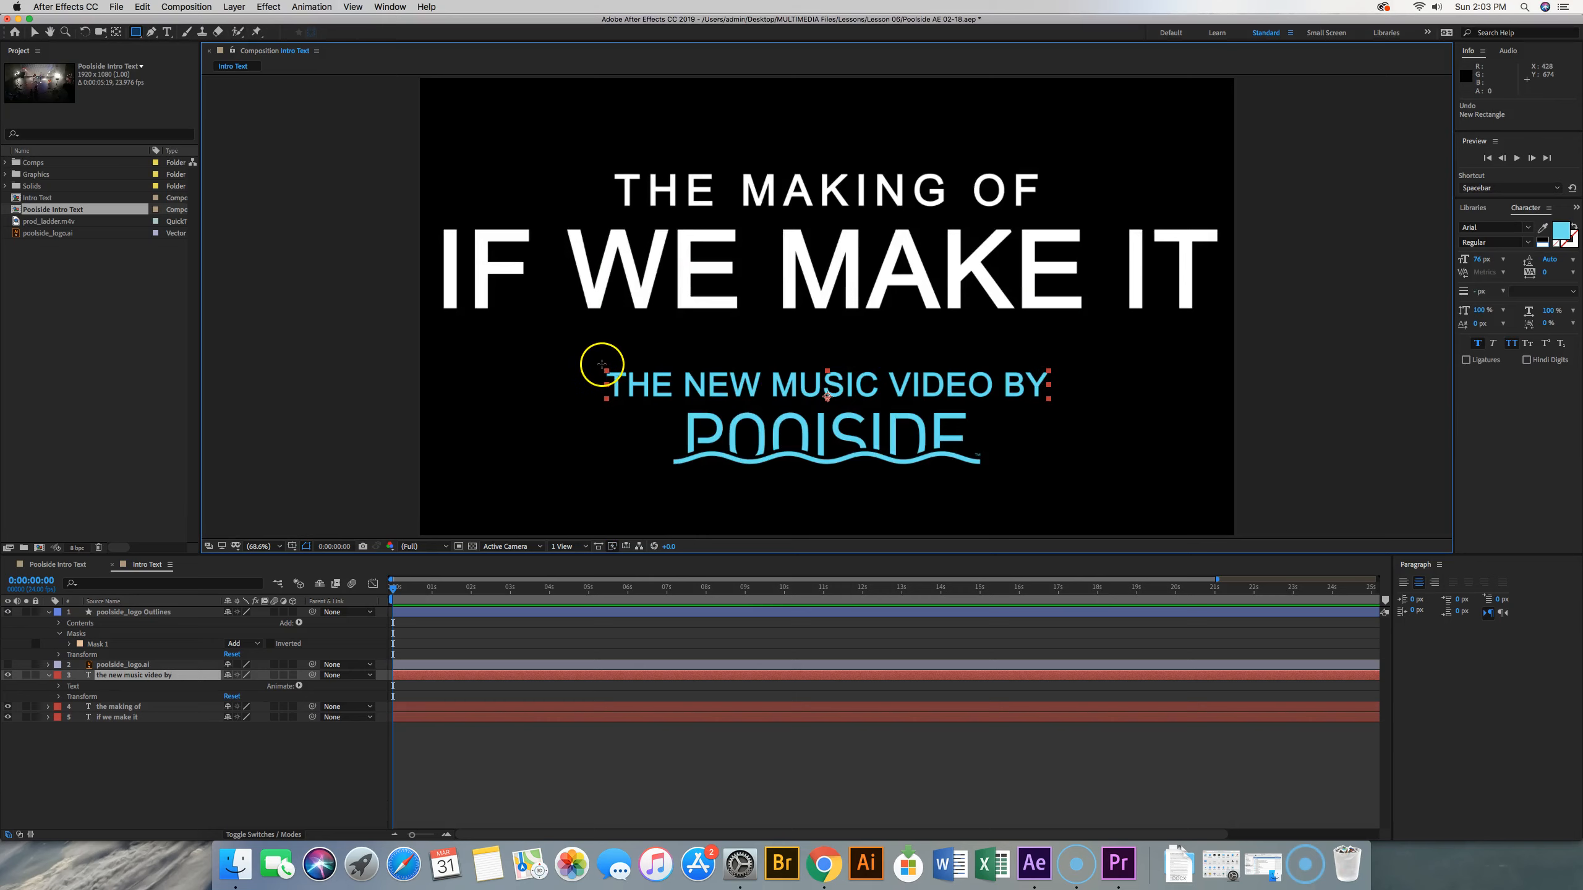
left_click_drag(602, 364, 1058, 406)
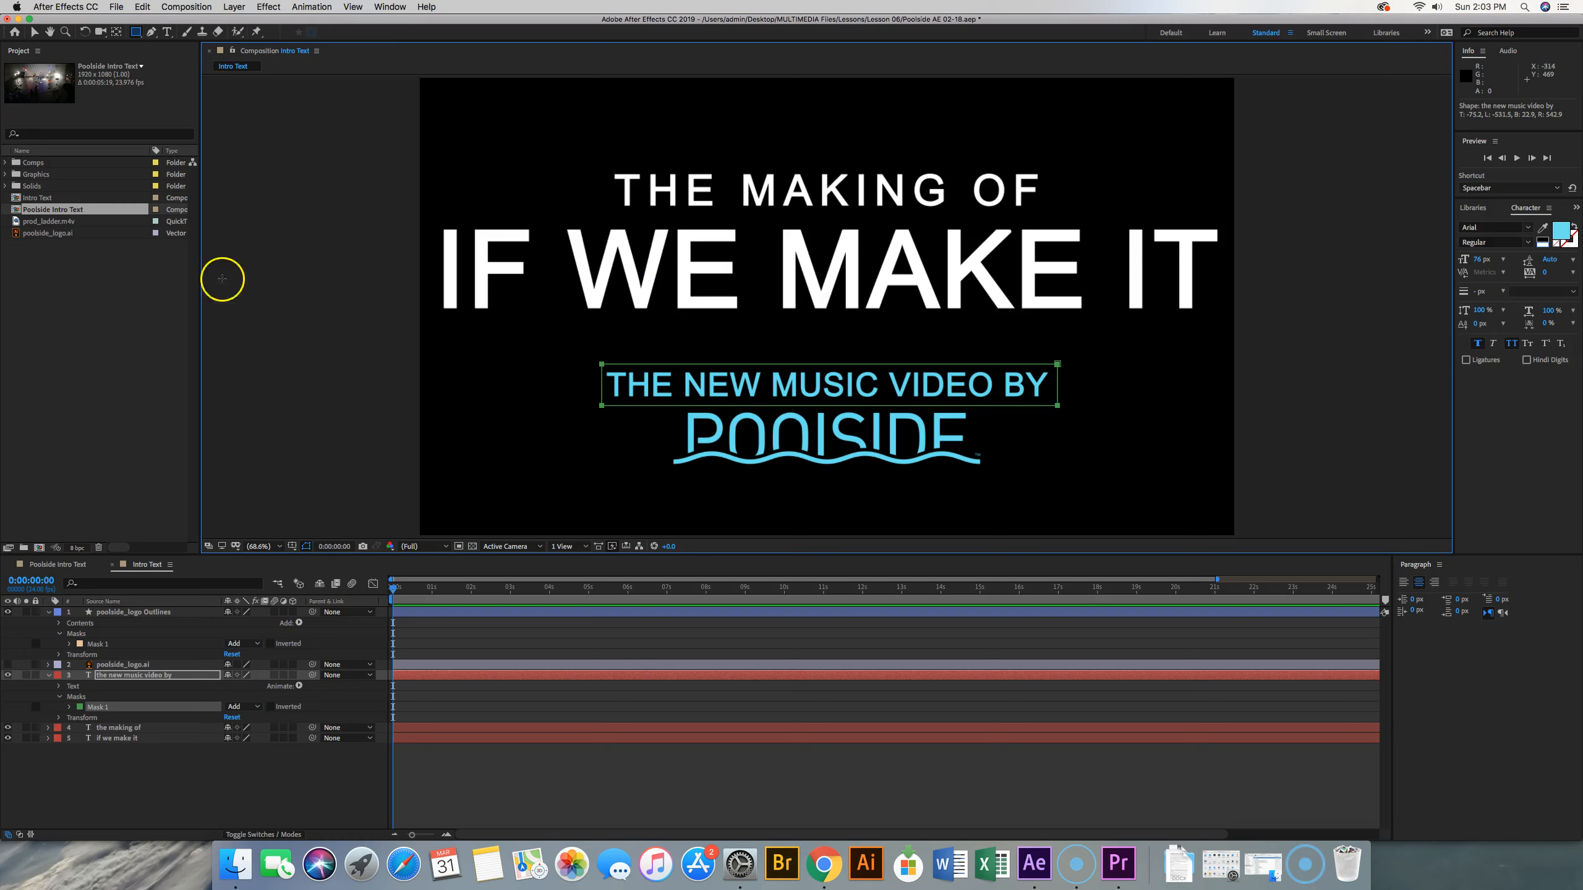
Move only the upper-right vertex of the "the new music video by" mask horizontally outward to slant its right edge
left_click(36, 34)
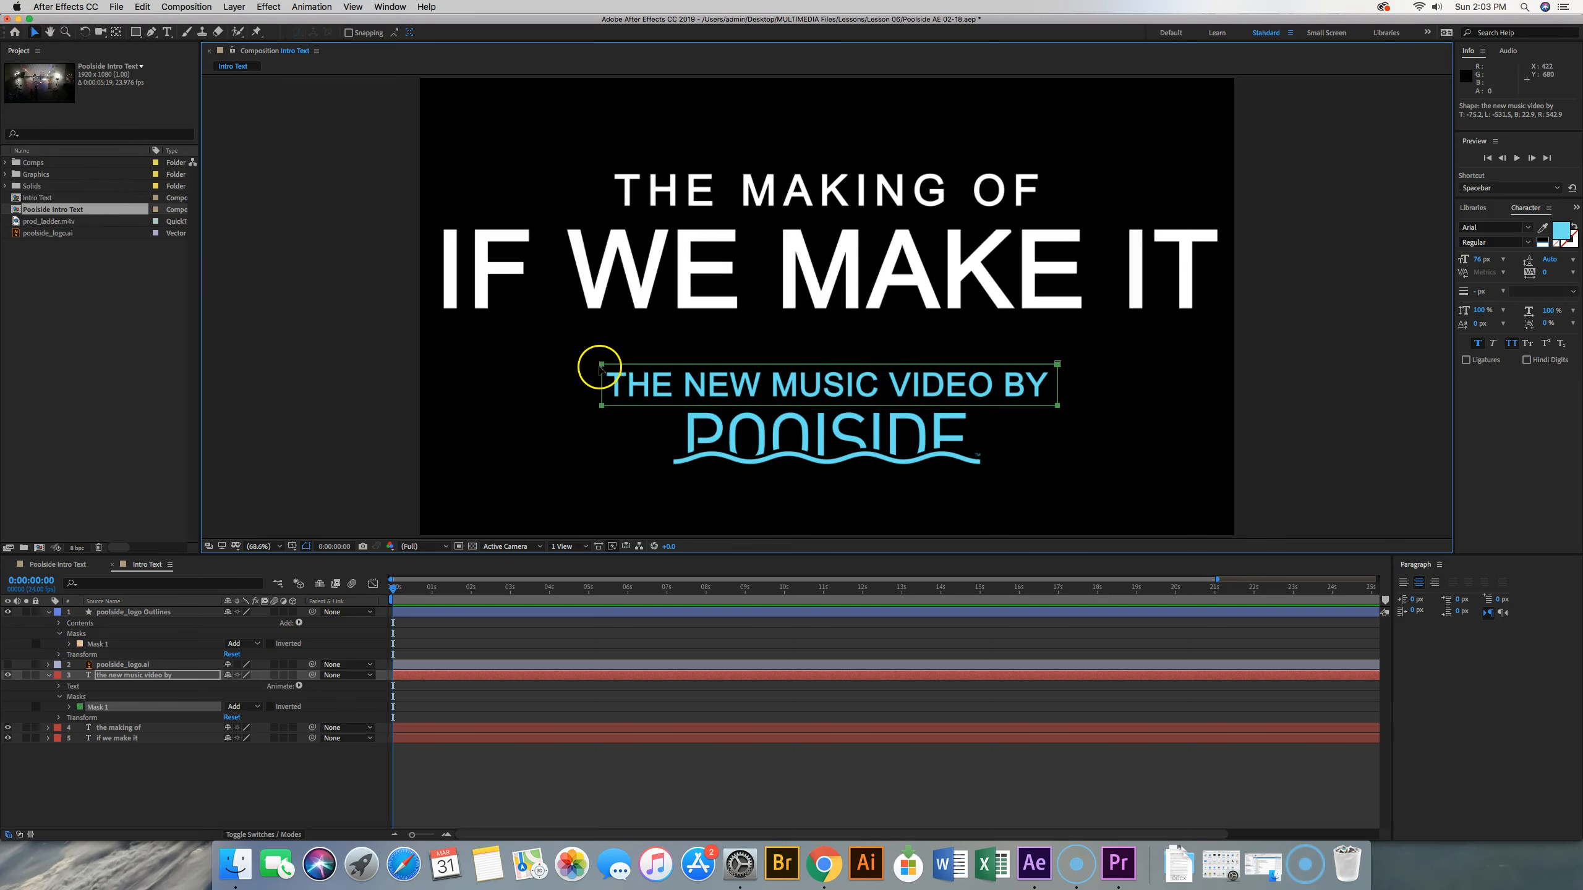
left_click(602, 365, "shift")
left_click(602, 406, "shift")
left_click(1058, 406, "shift")
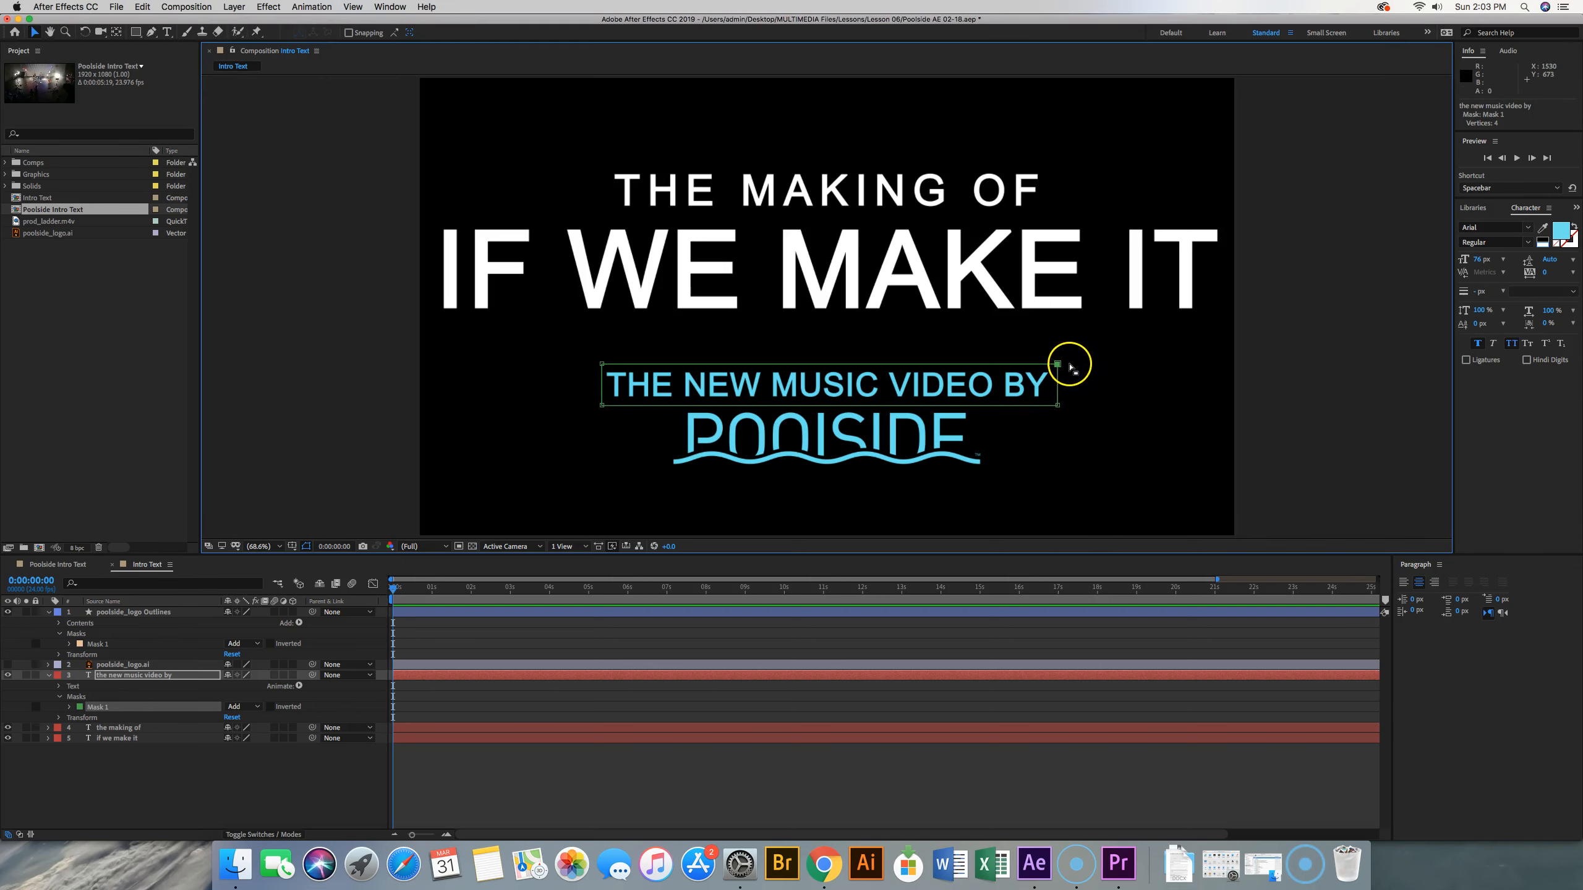
mouse_move(1057, 364)
left_mouse_down()
mouse_move(1105, 365)
mouse_move(1087, 366)
left_mouse_up()
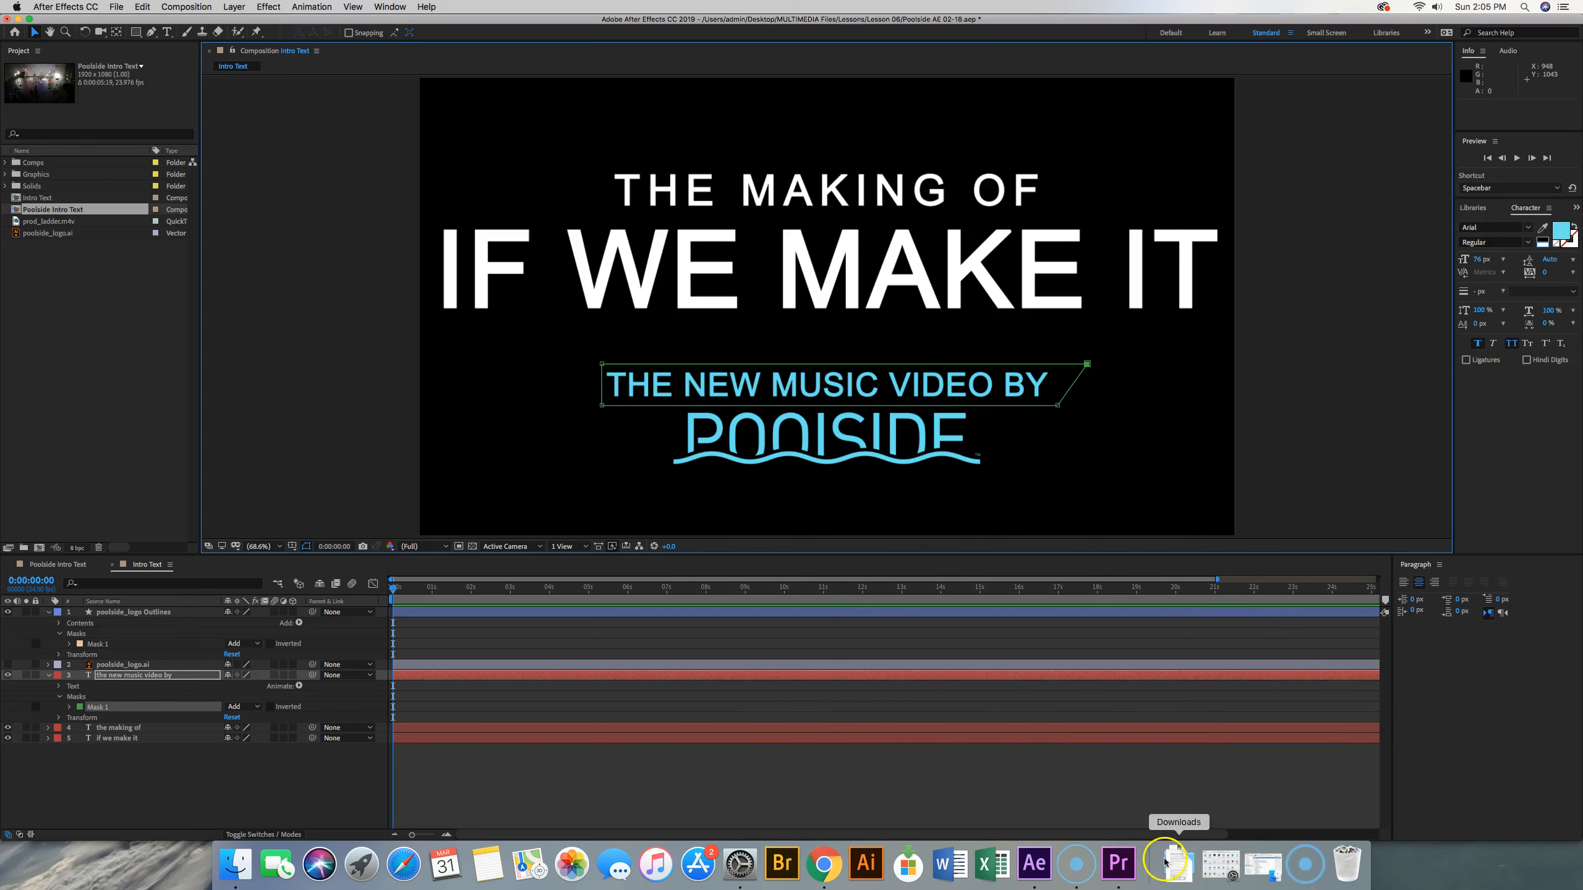
Set the Intro Text composition's duration to 0:00:06:00
left_click(185, 7)
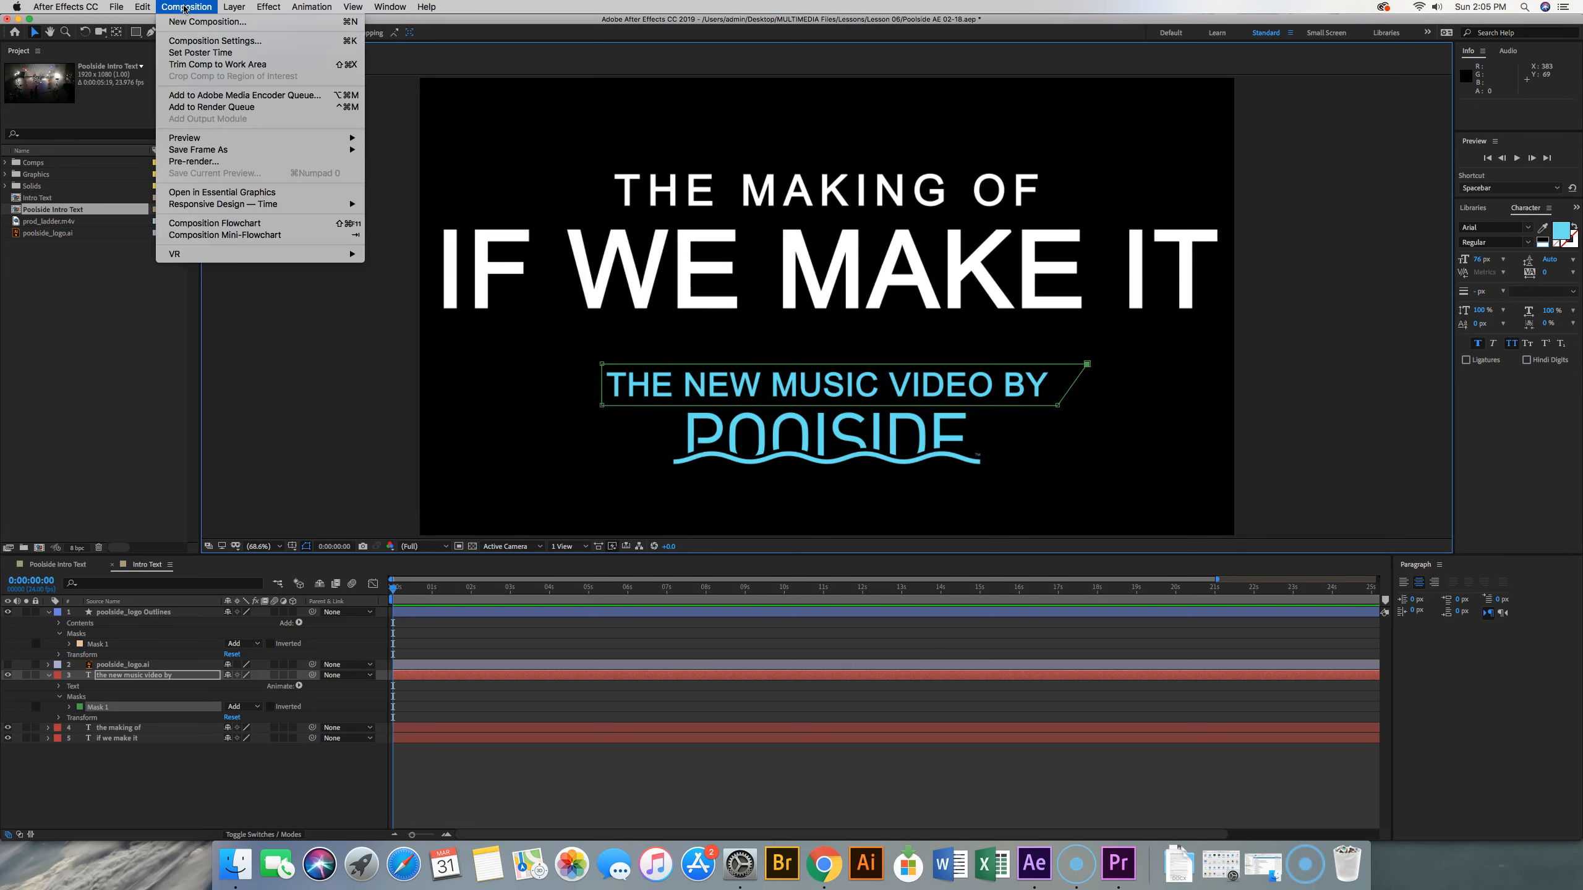
left_click(202, 41)
left_click(709, 481)
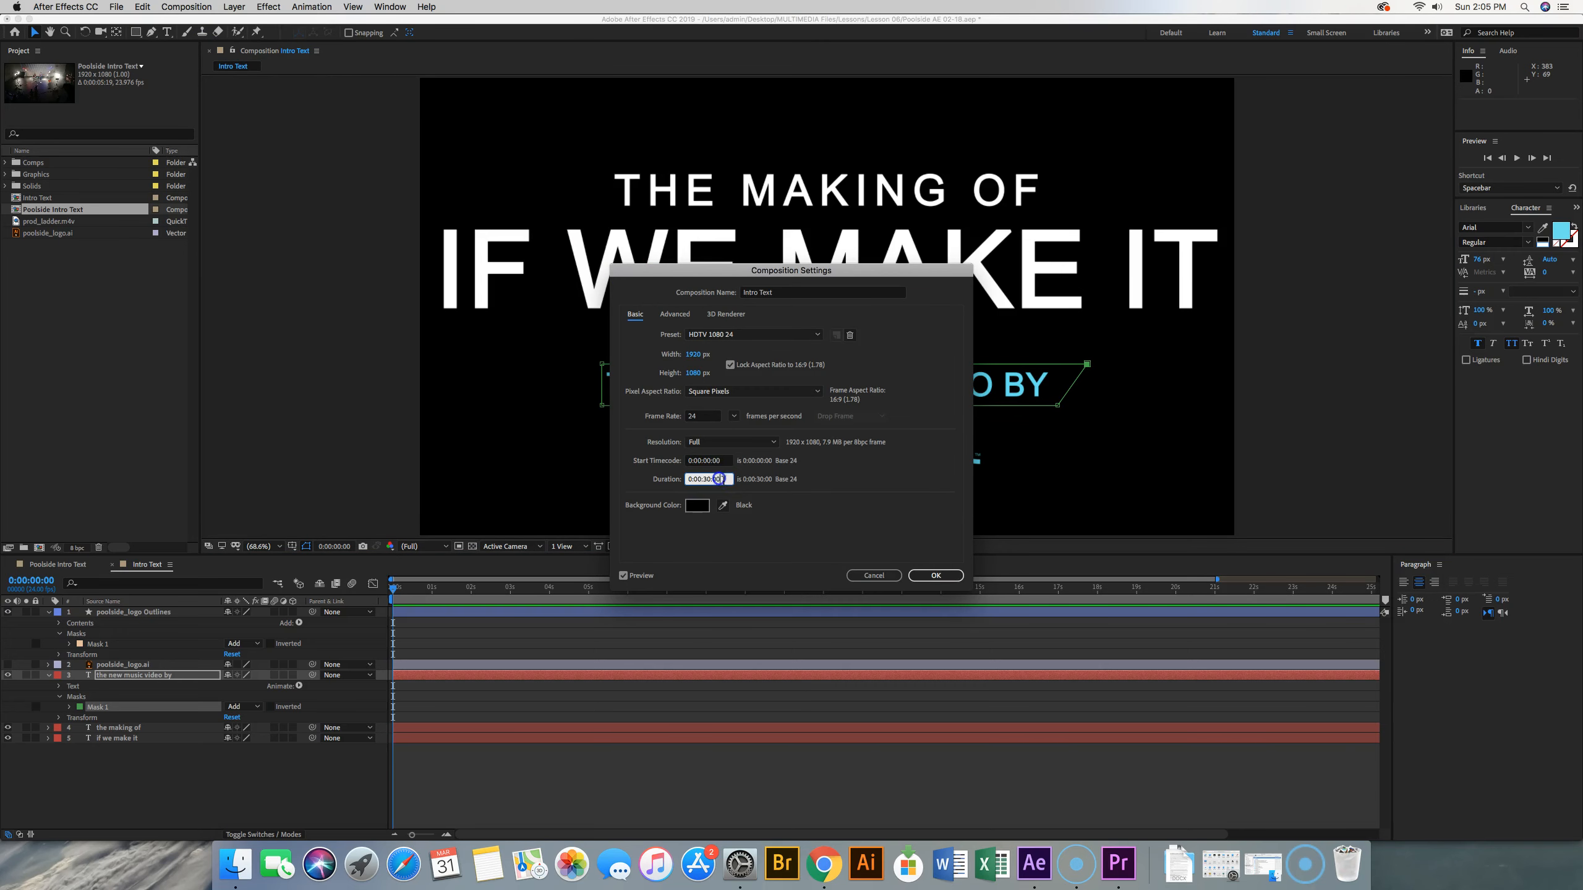
left_click(709, 480)
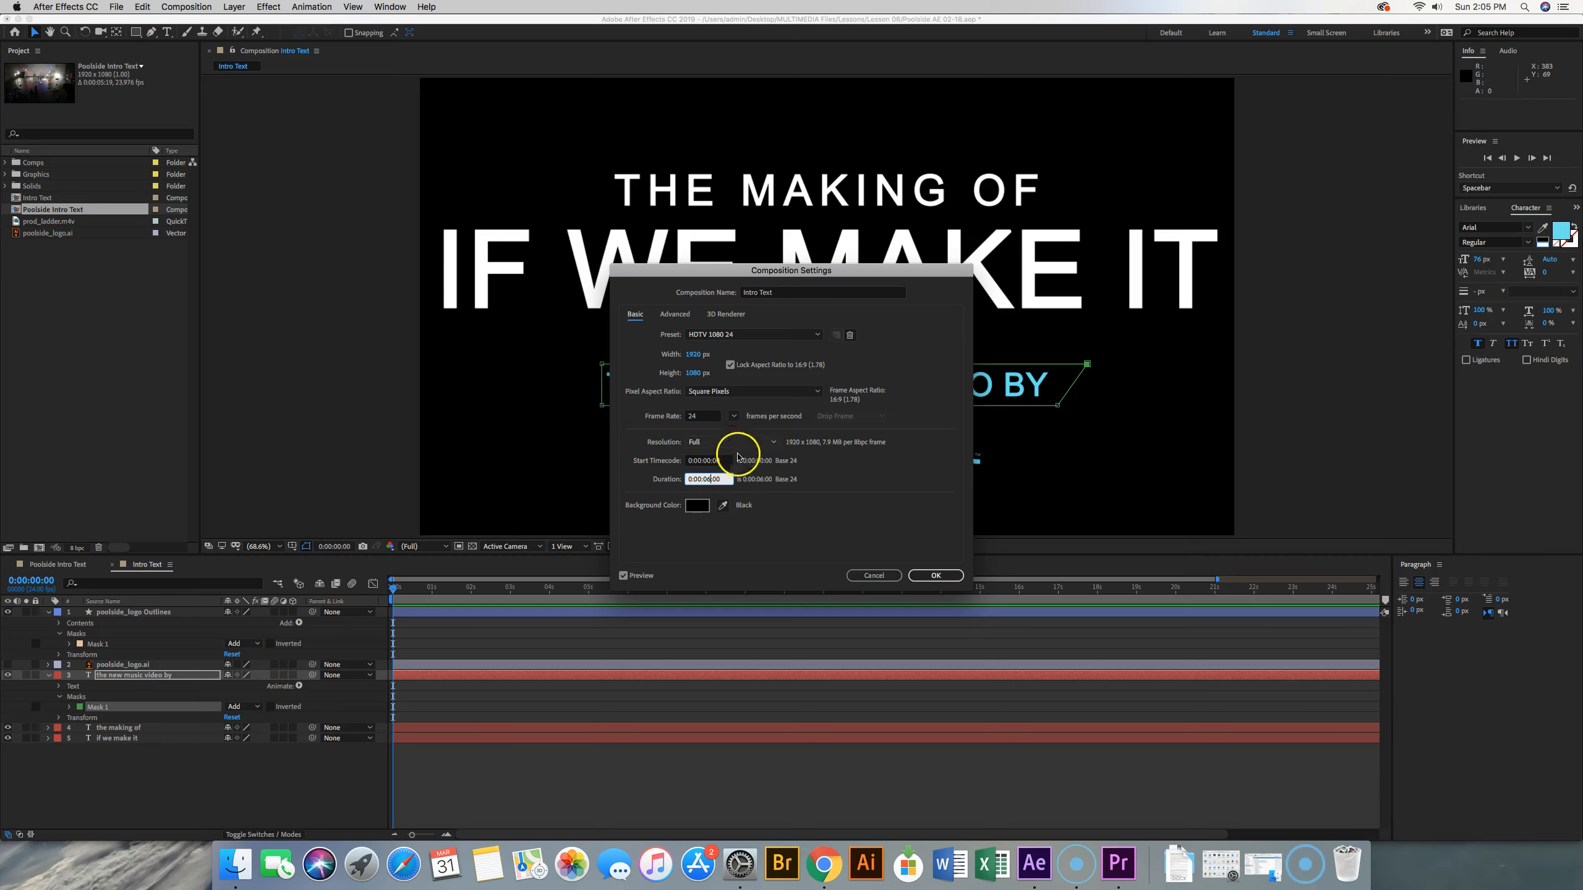
left_click(960, 581)
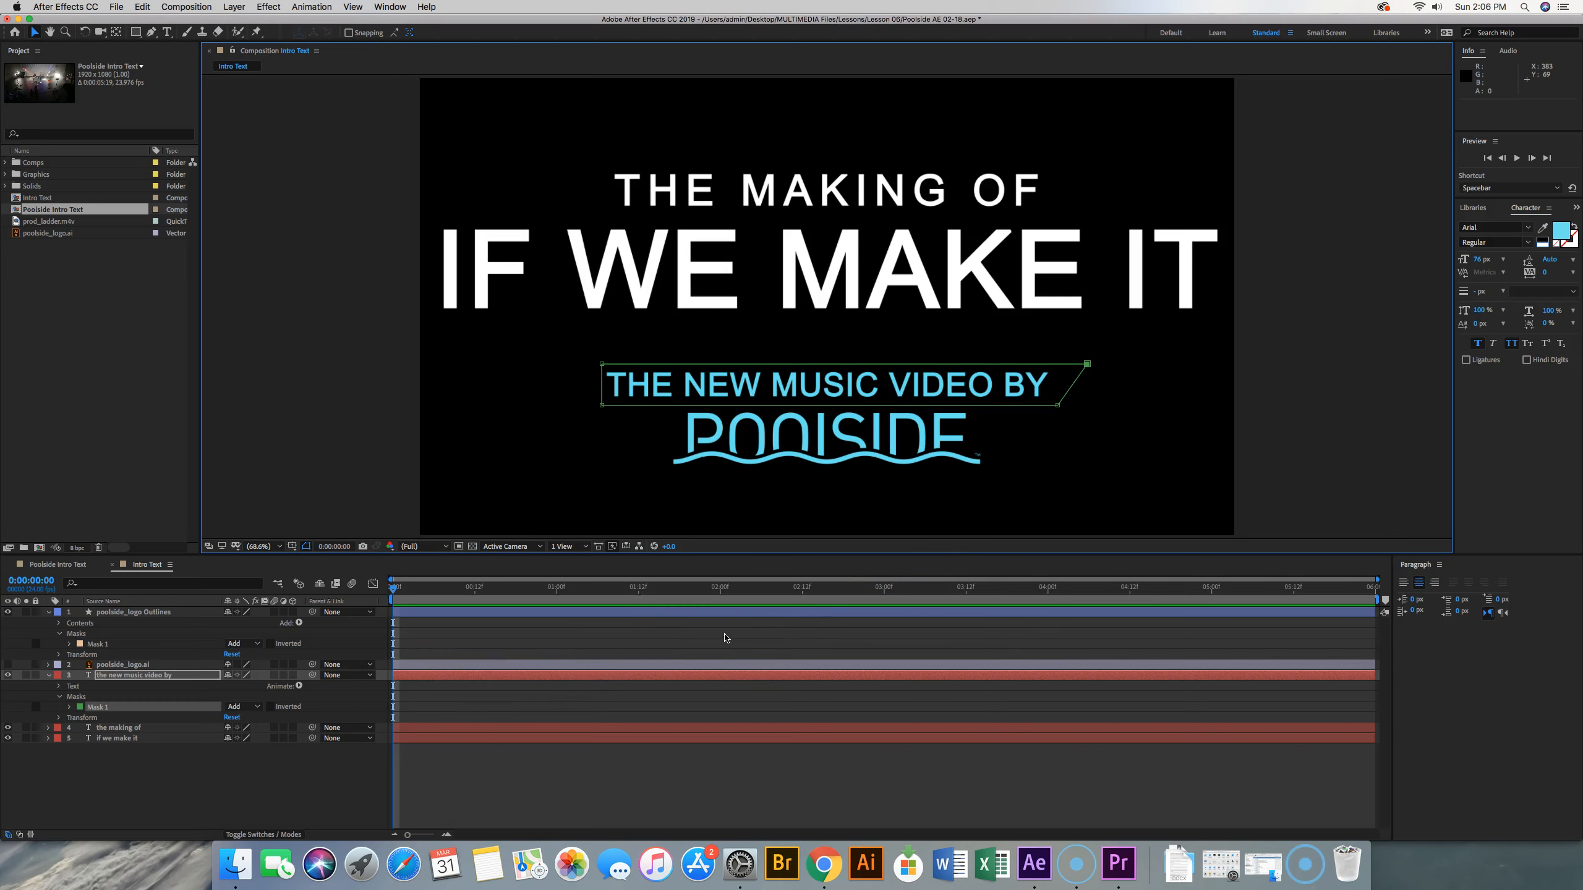
Add Mask Path keyframes at 0:00:01:00 to the masks of the poolside_logo Outlines and "the new music video by" layers
left_click_drag(395, 591, 556, 592)
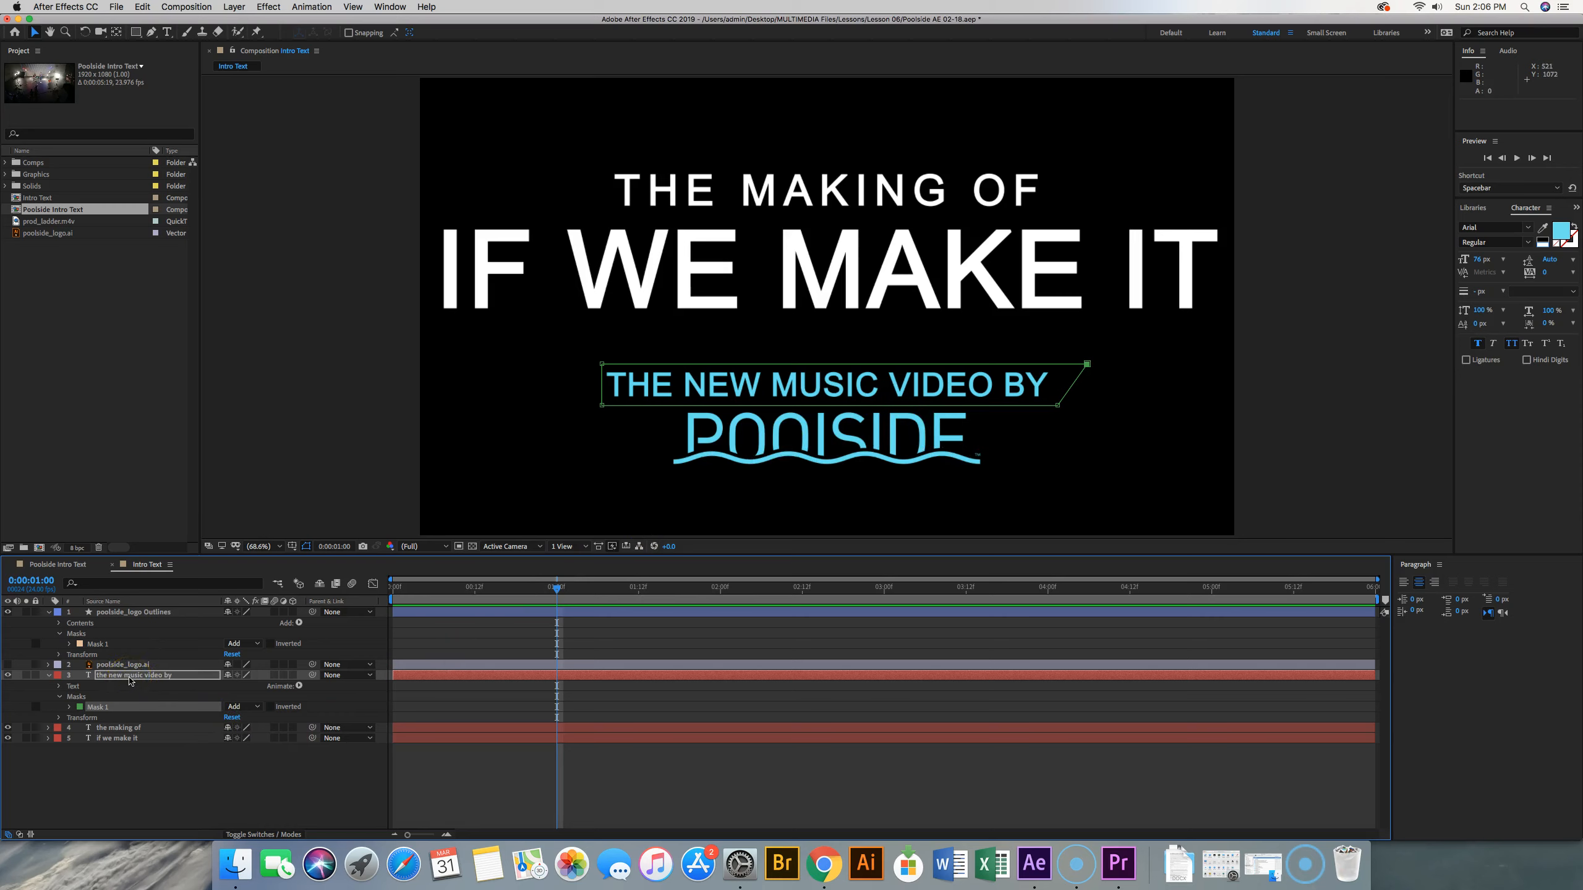
left_click(134, 612, "super")
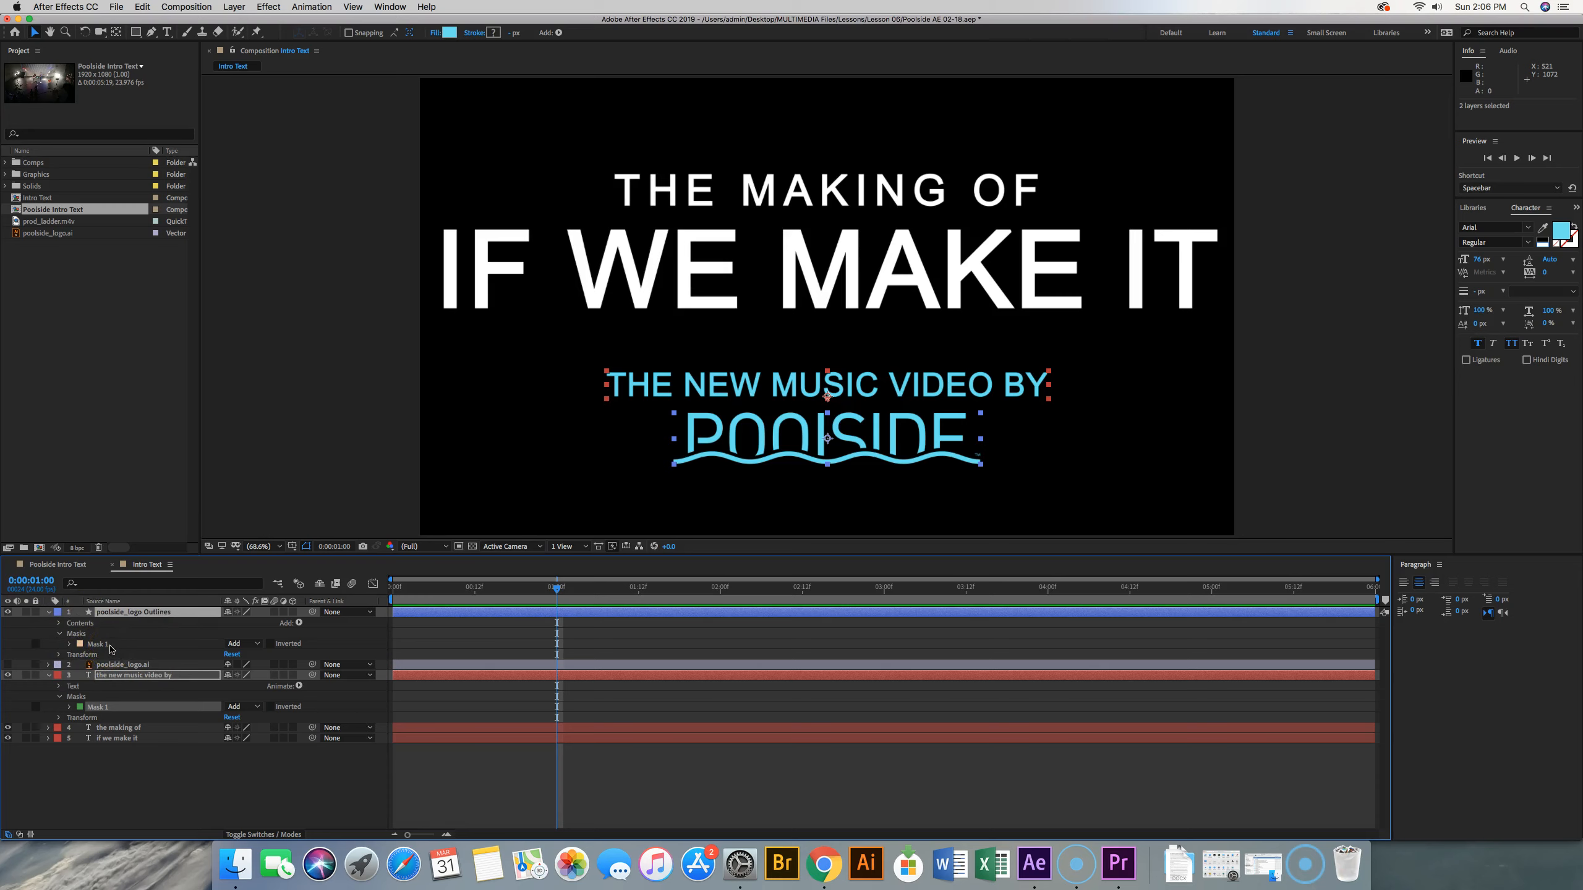
key("m")
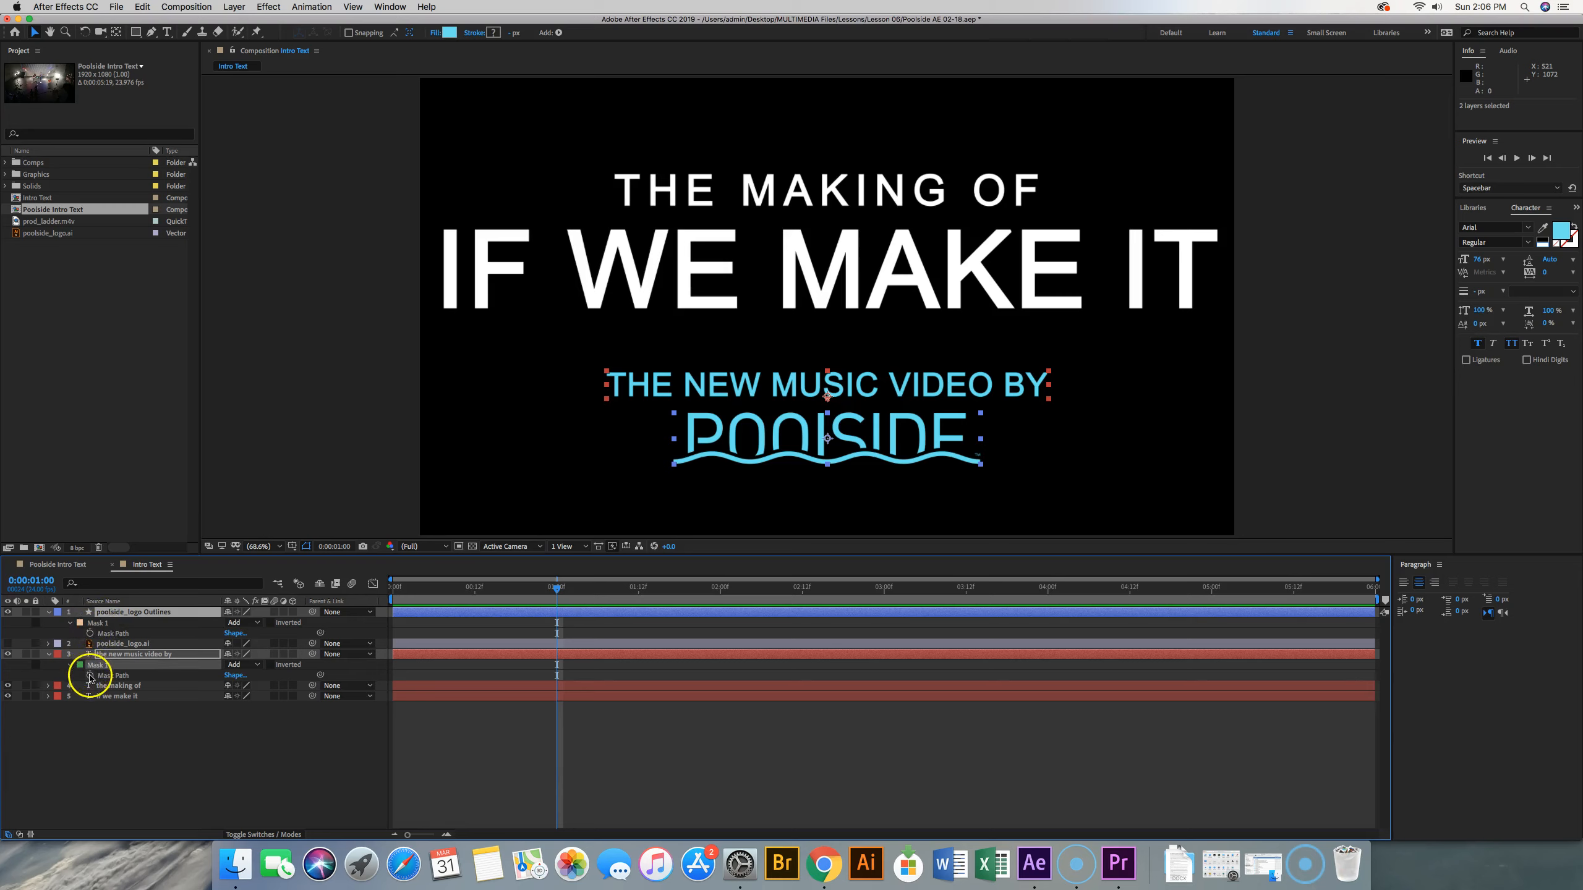
left_click(91, 633)
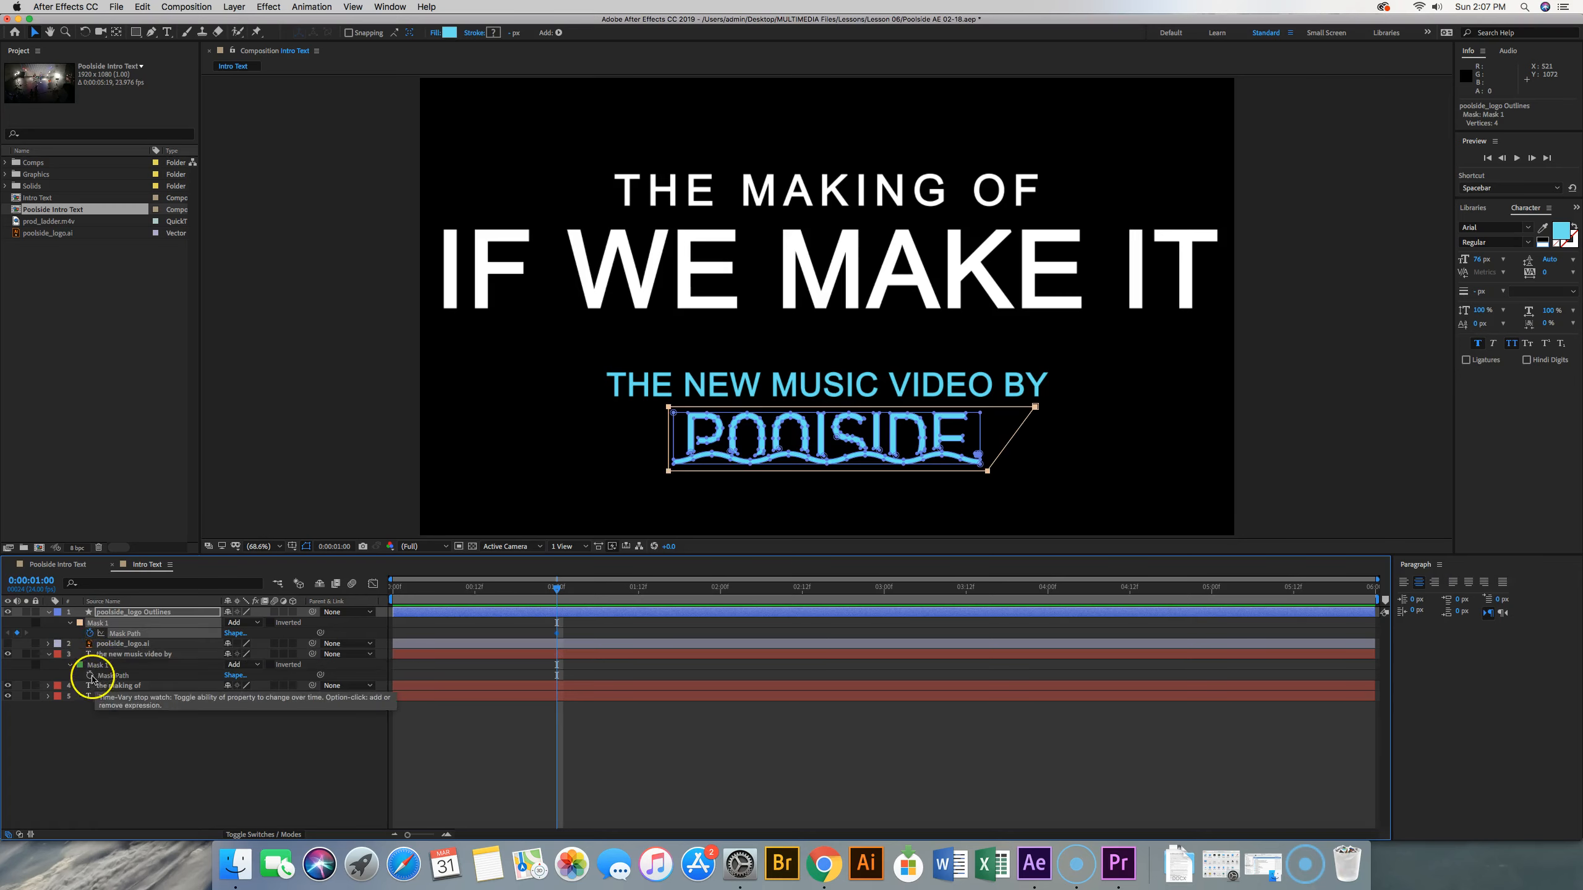
left_click(90, 675)
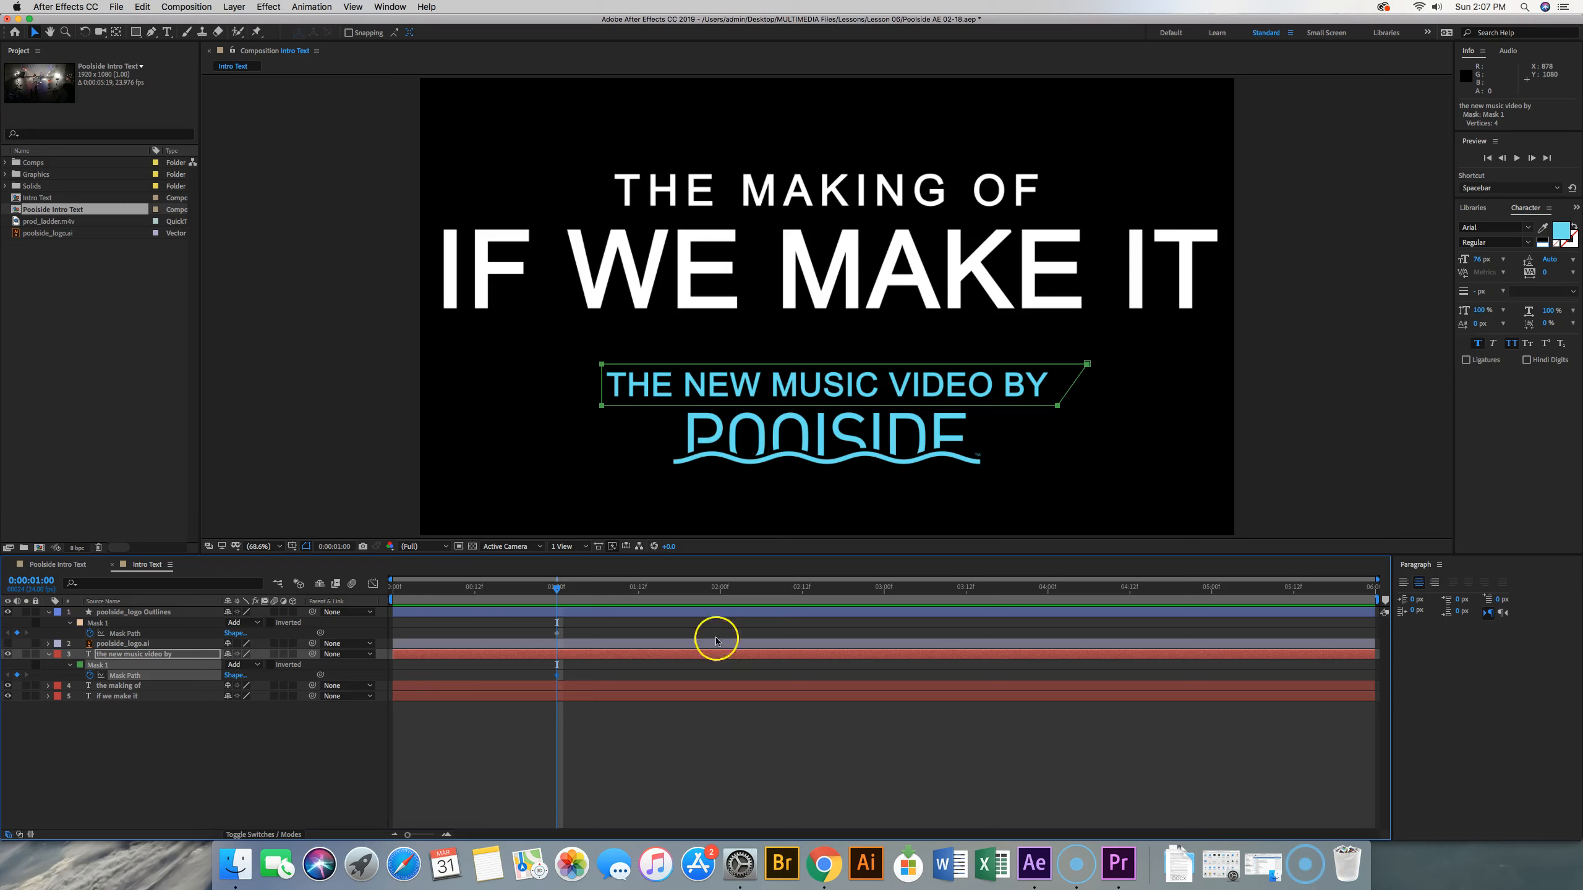
At 0:00:00:00, shift the logo's whole mask horizontally left until it uncovers none of the logo, and preview the animation
left_click(390, 590)
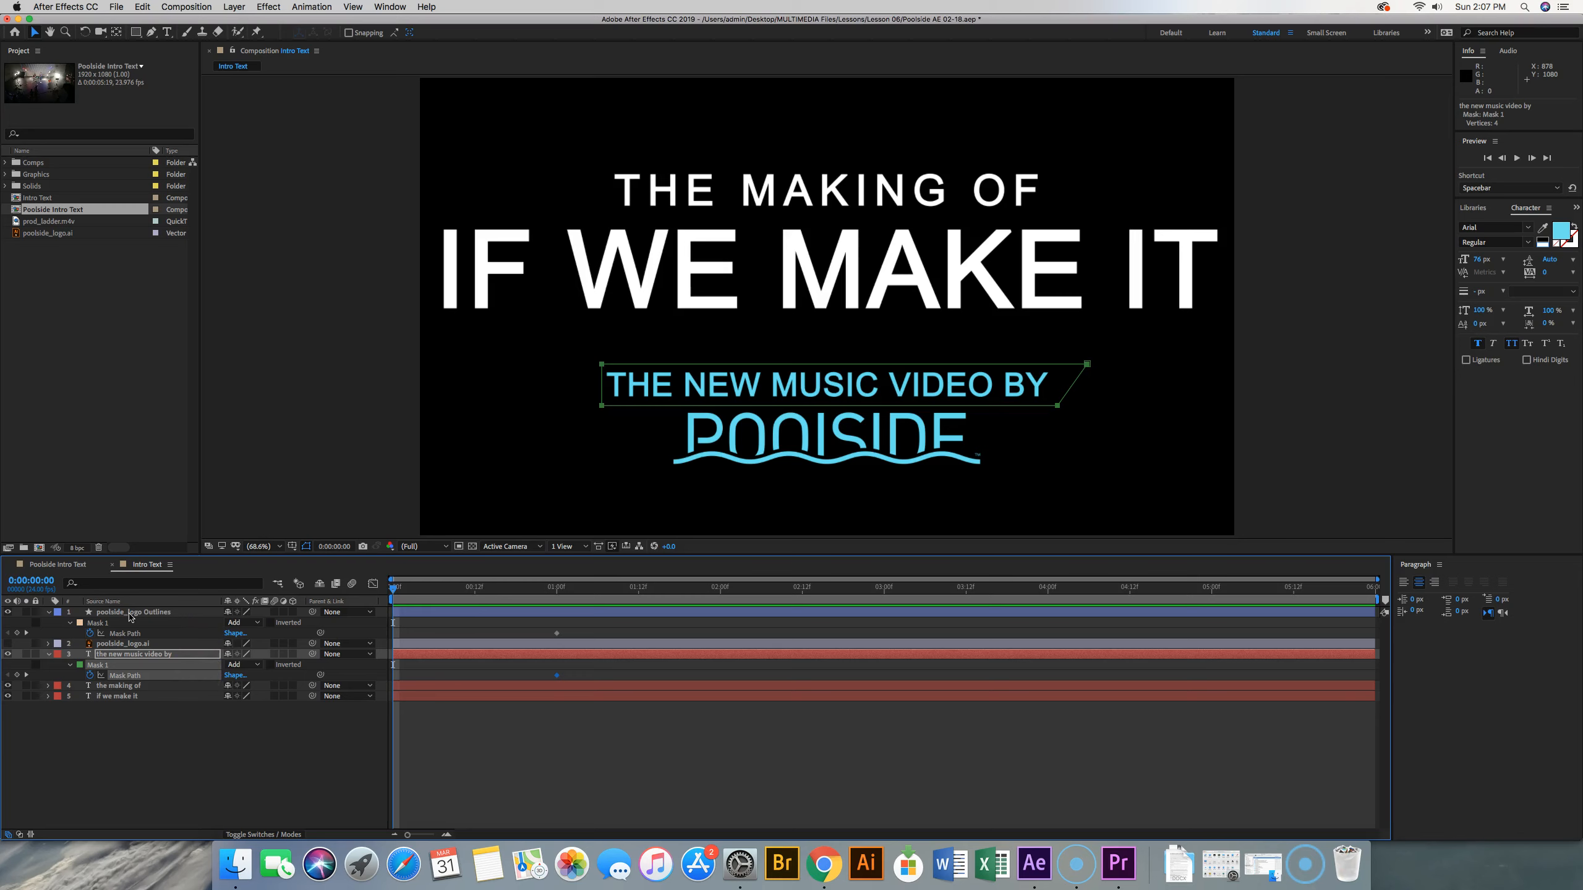
left_click(125, 634)
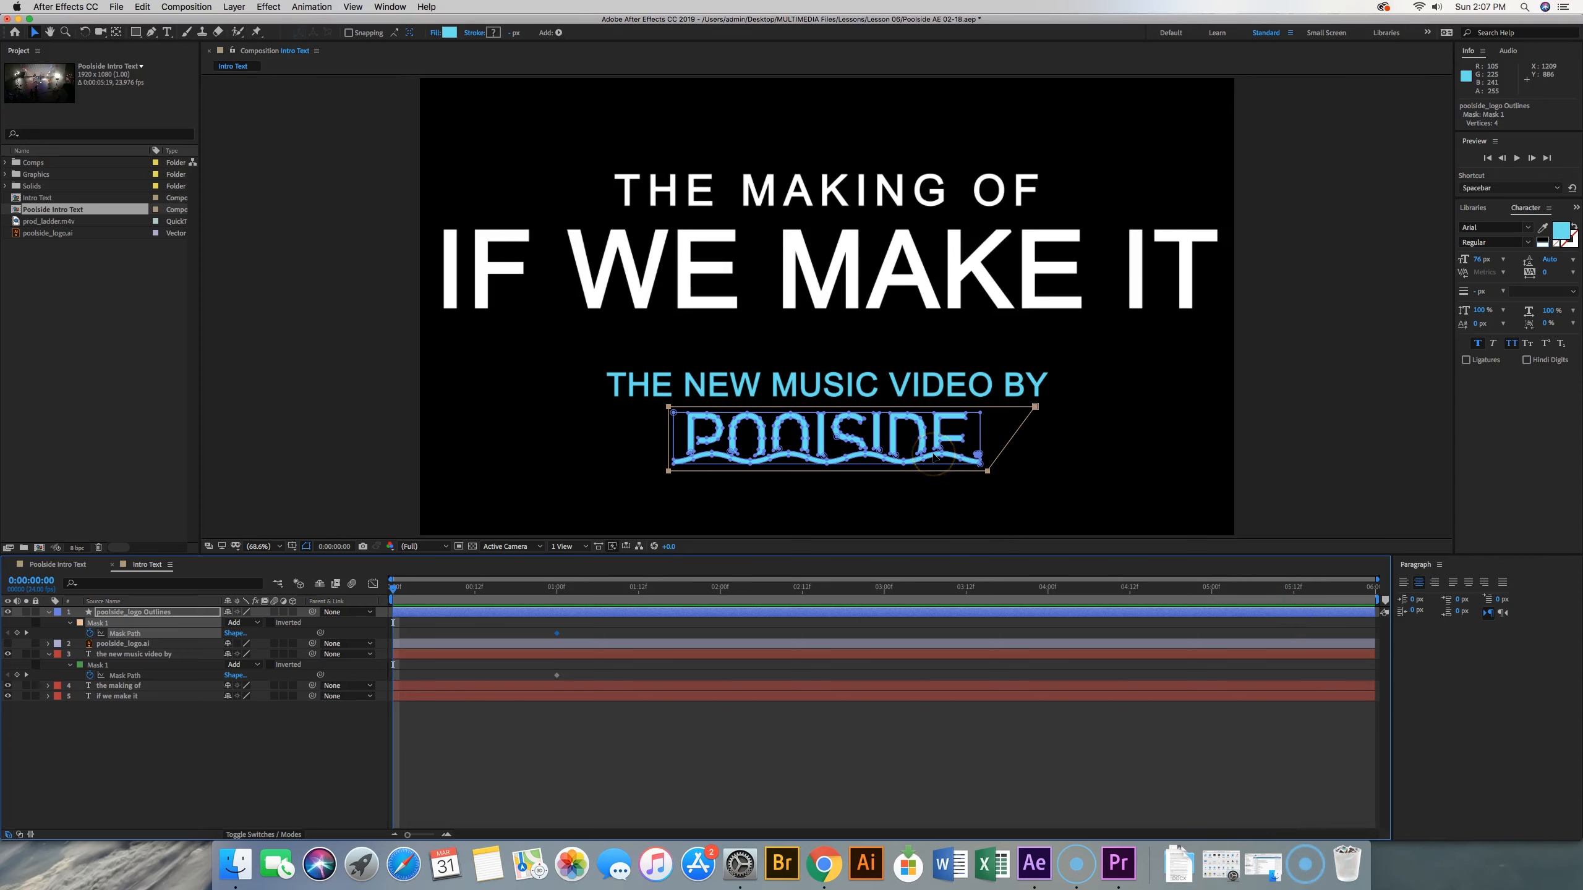
left_click(1045, 413)
left_click(679, 415)
left_click(697, 408)
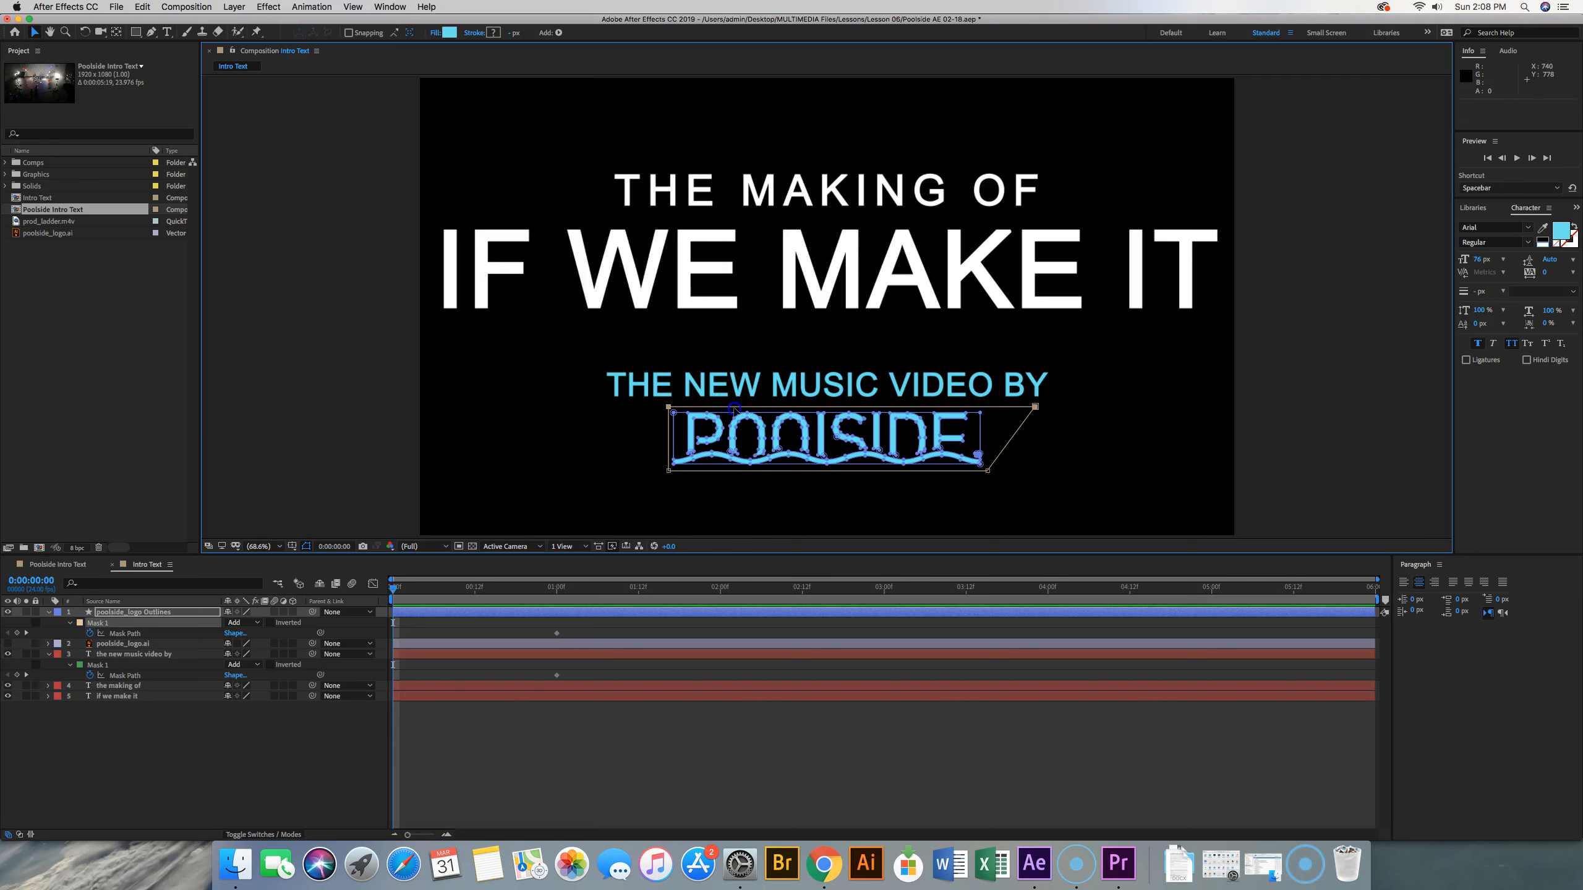
left_click(131, 634)
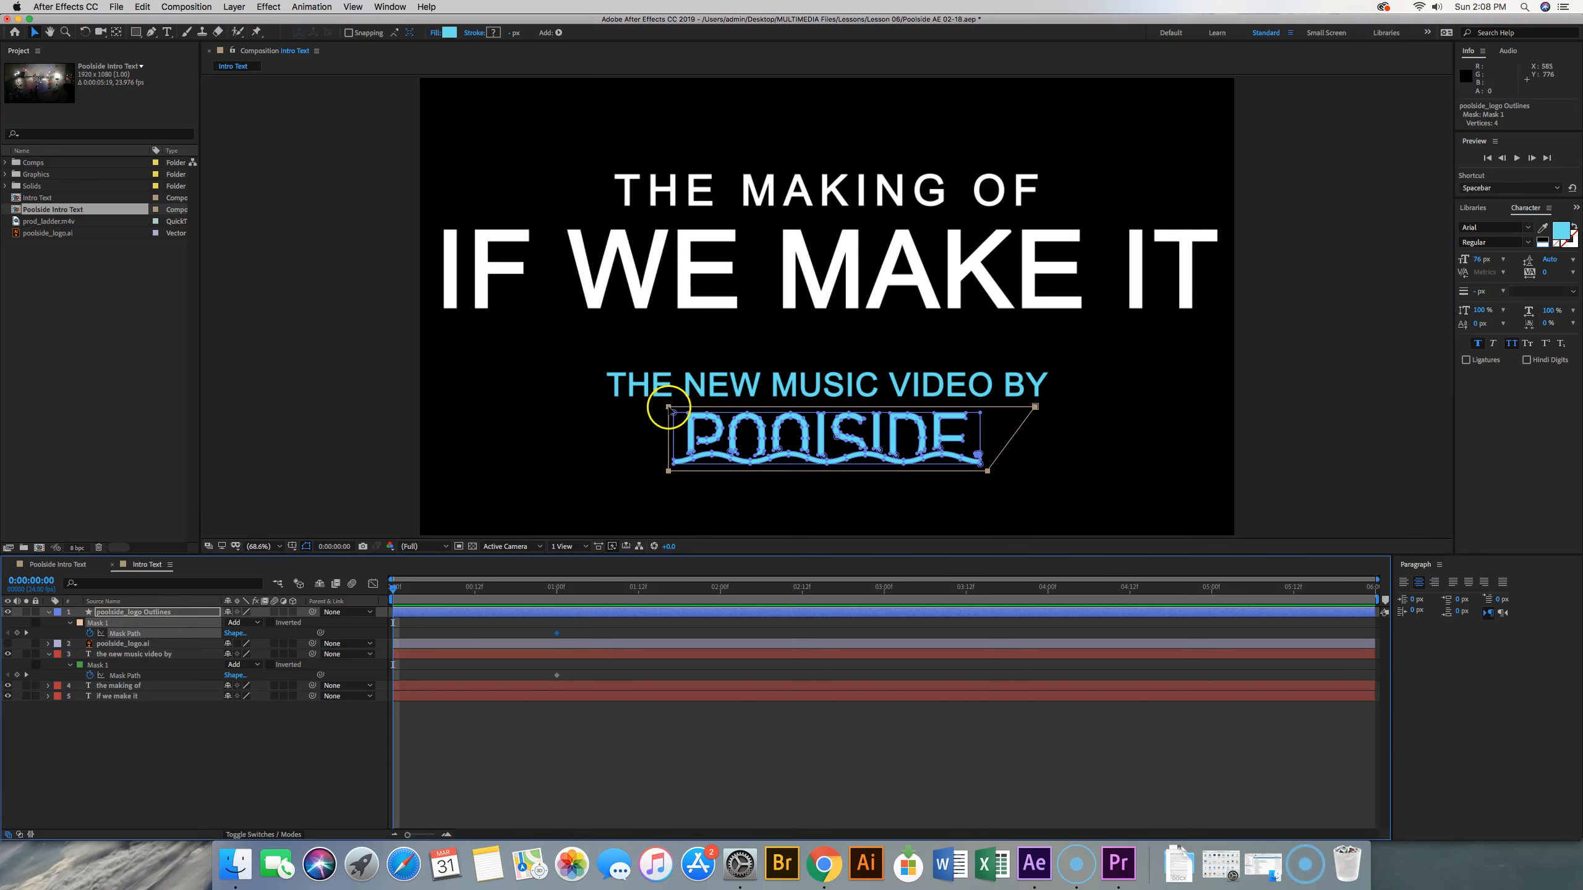
left_click_drag(668, 406, 320, 402)
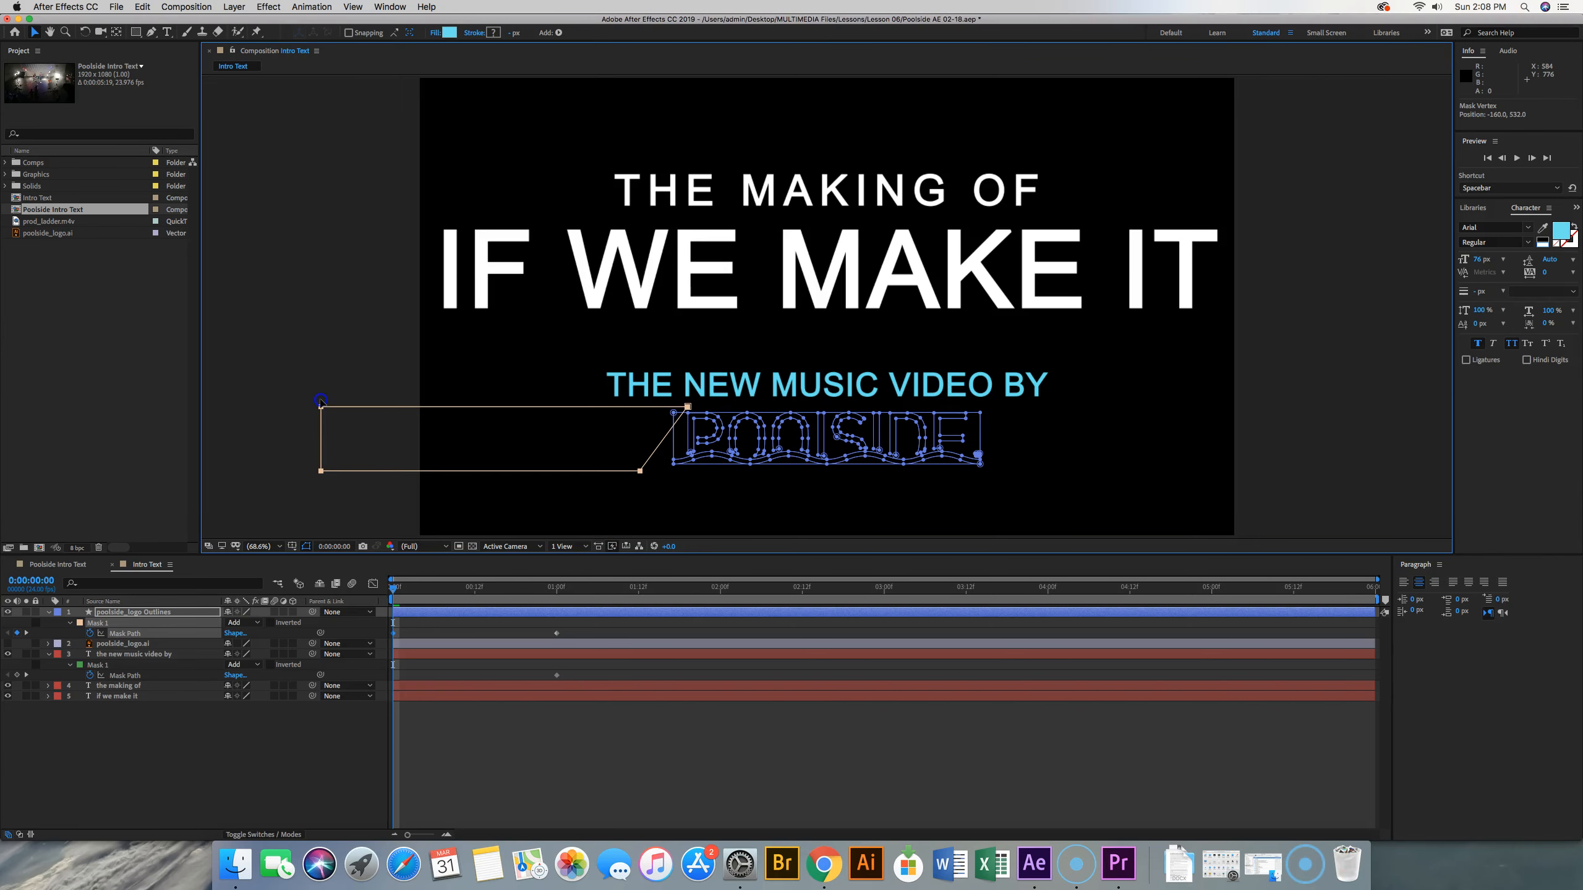
left_click_drag(321, 400, 321, 401)
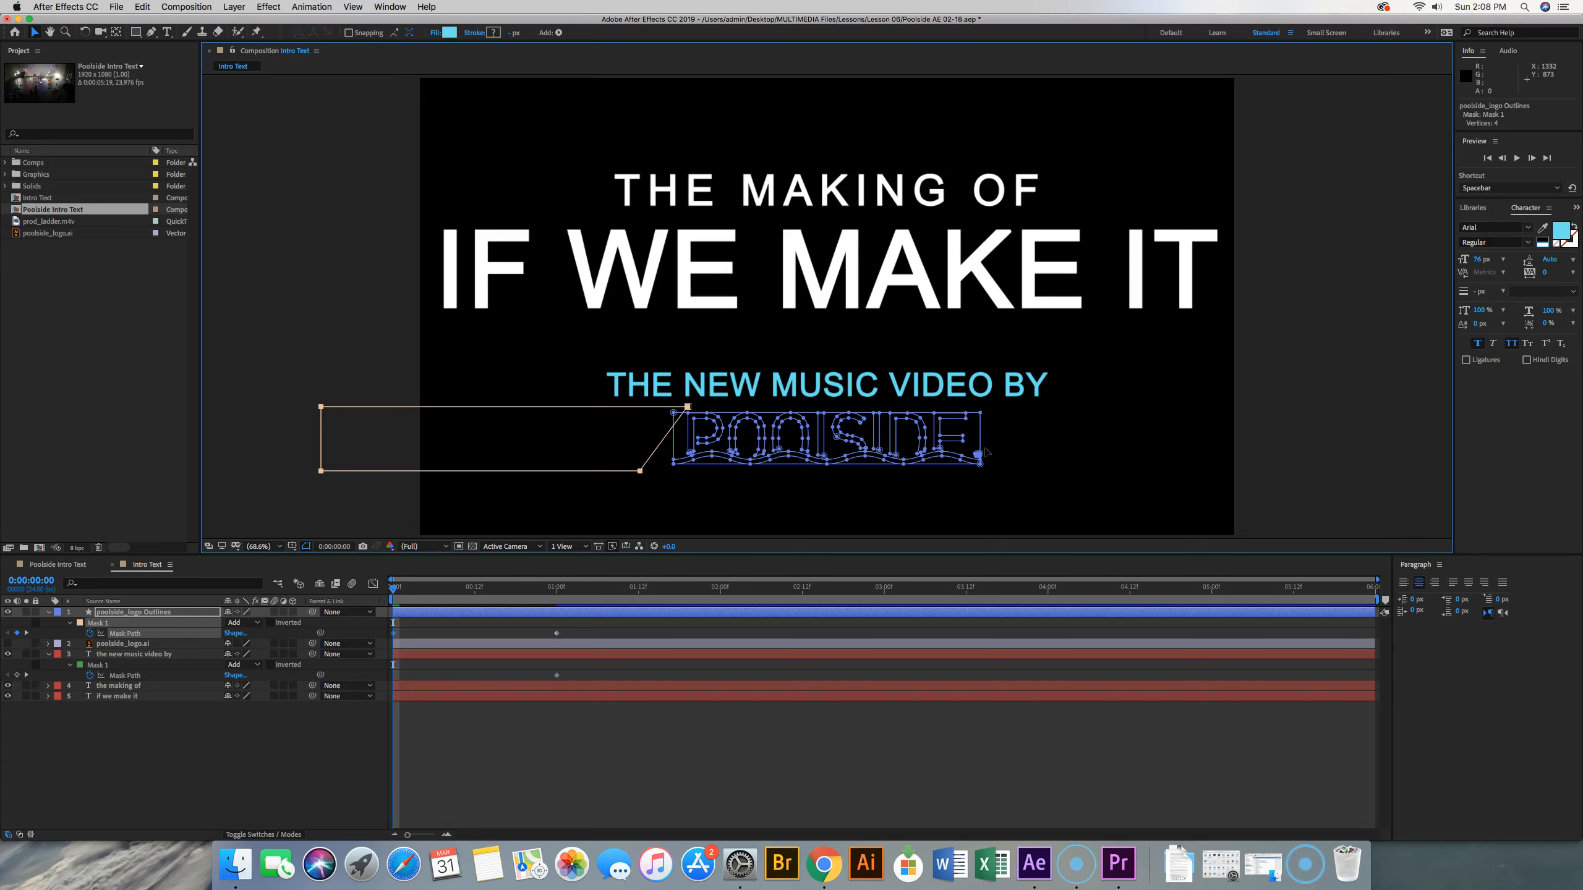
key("space")
key("space")
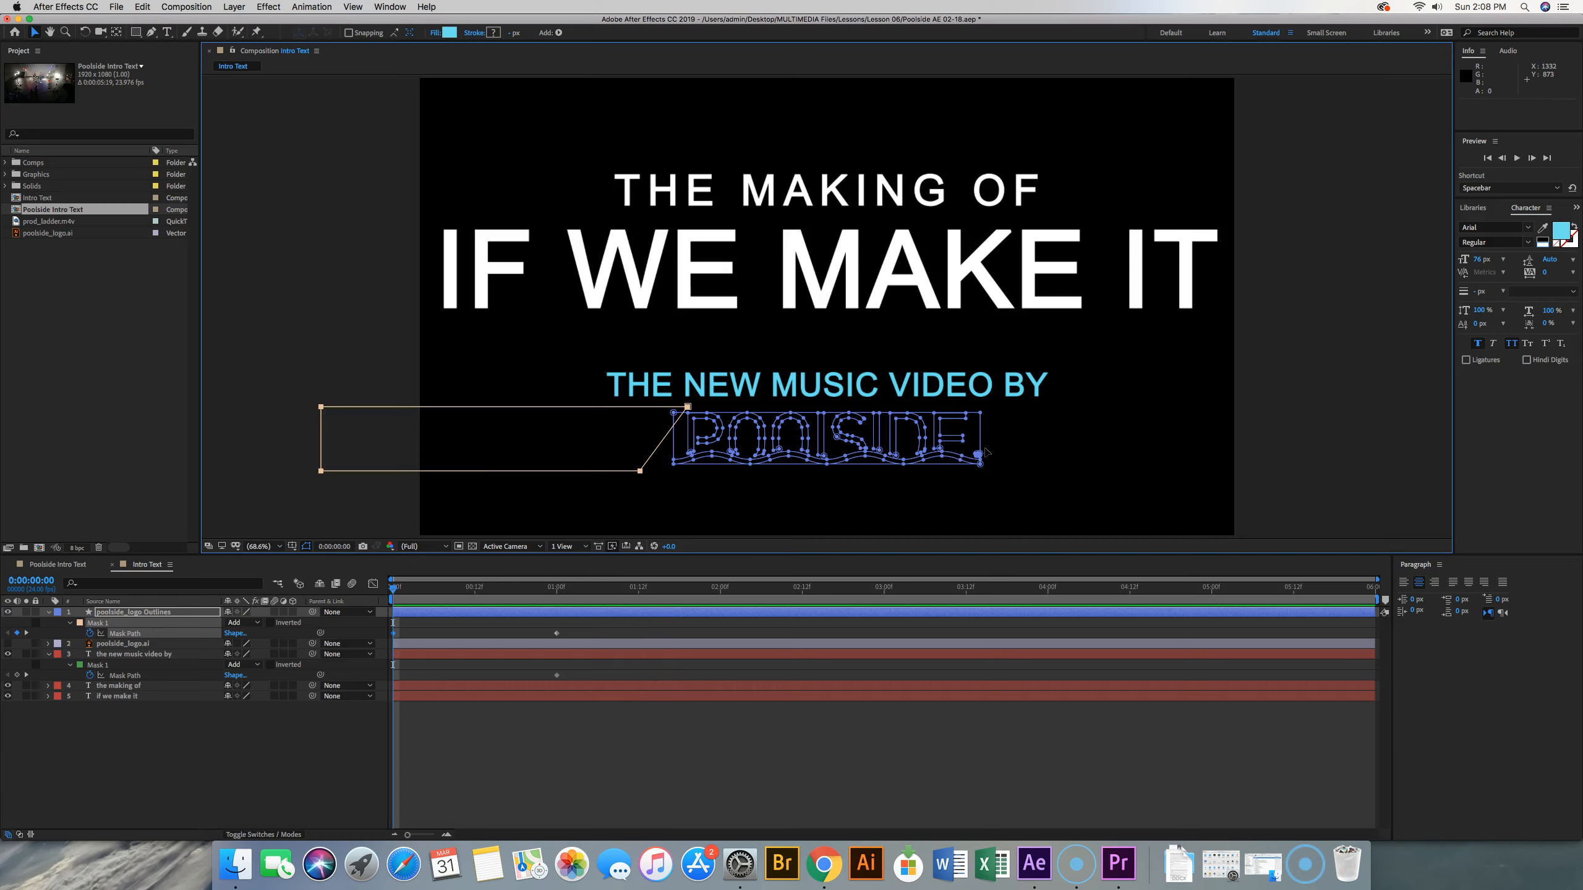
Preview the Poolside logo's mask reveal from the start of the composition several times
key("space")
key("space")
key("space")
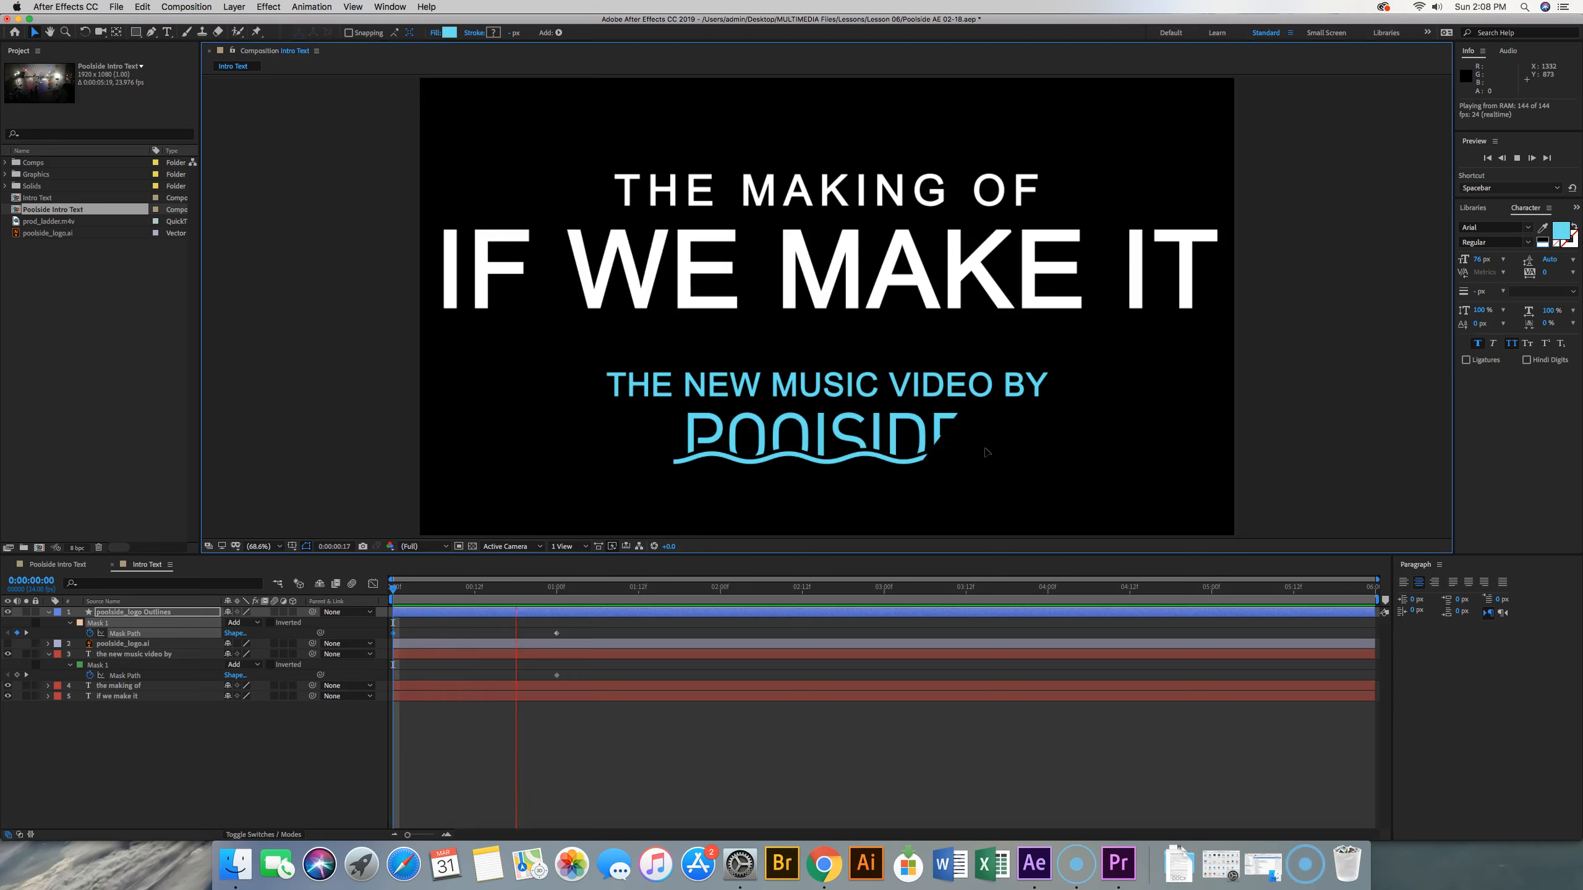
key("space")
key("space")
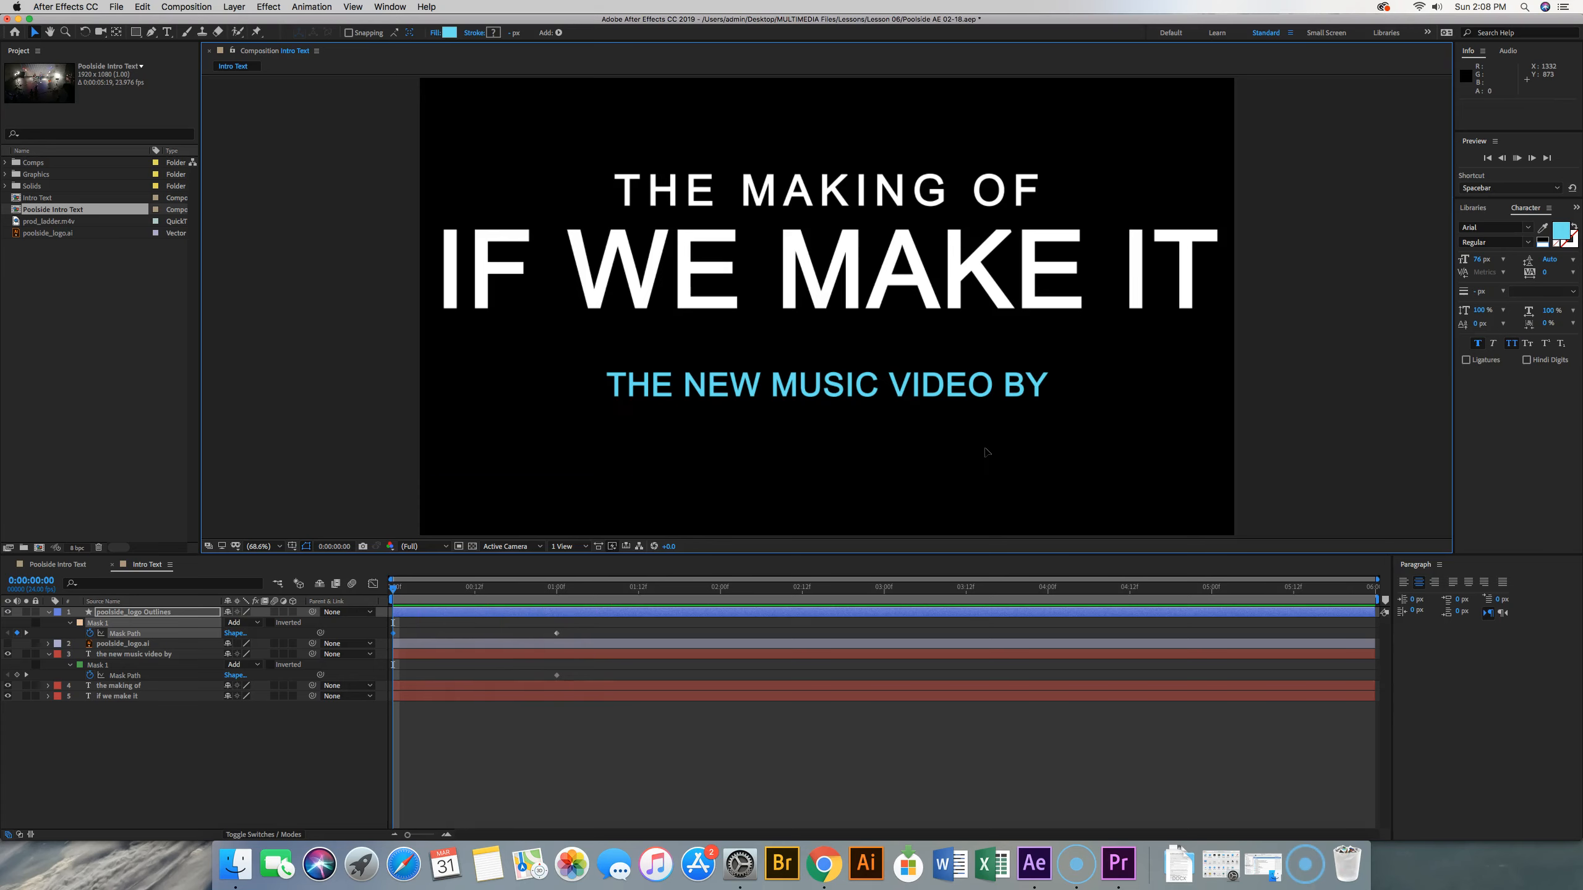
key("space")
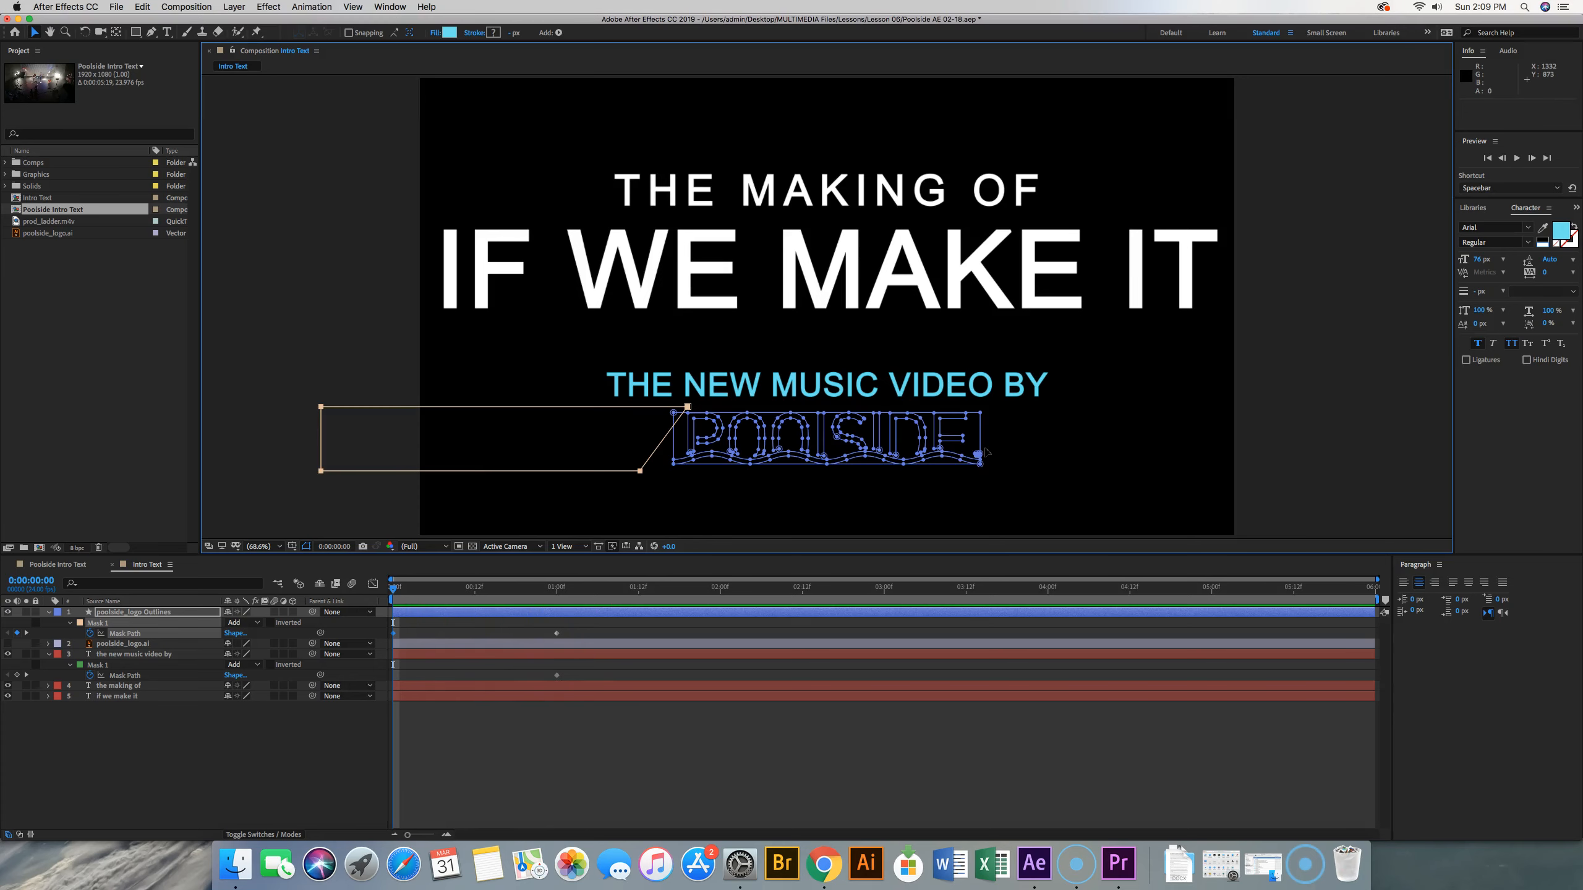
key("space")
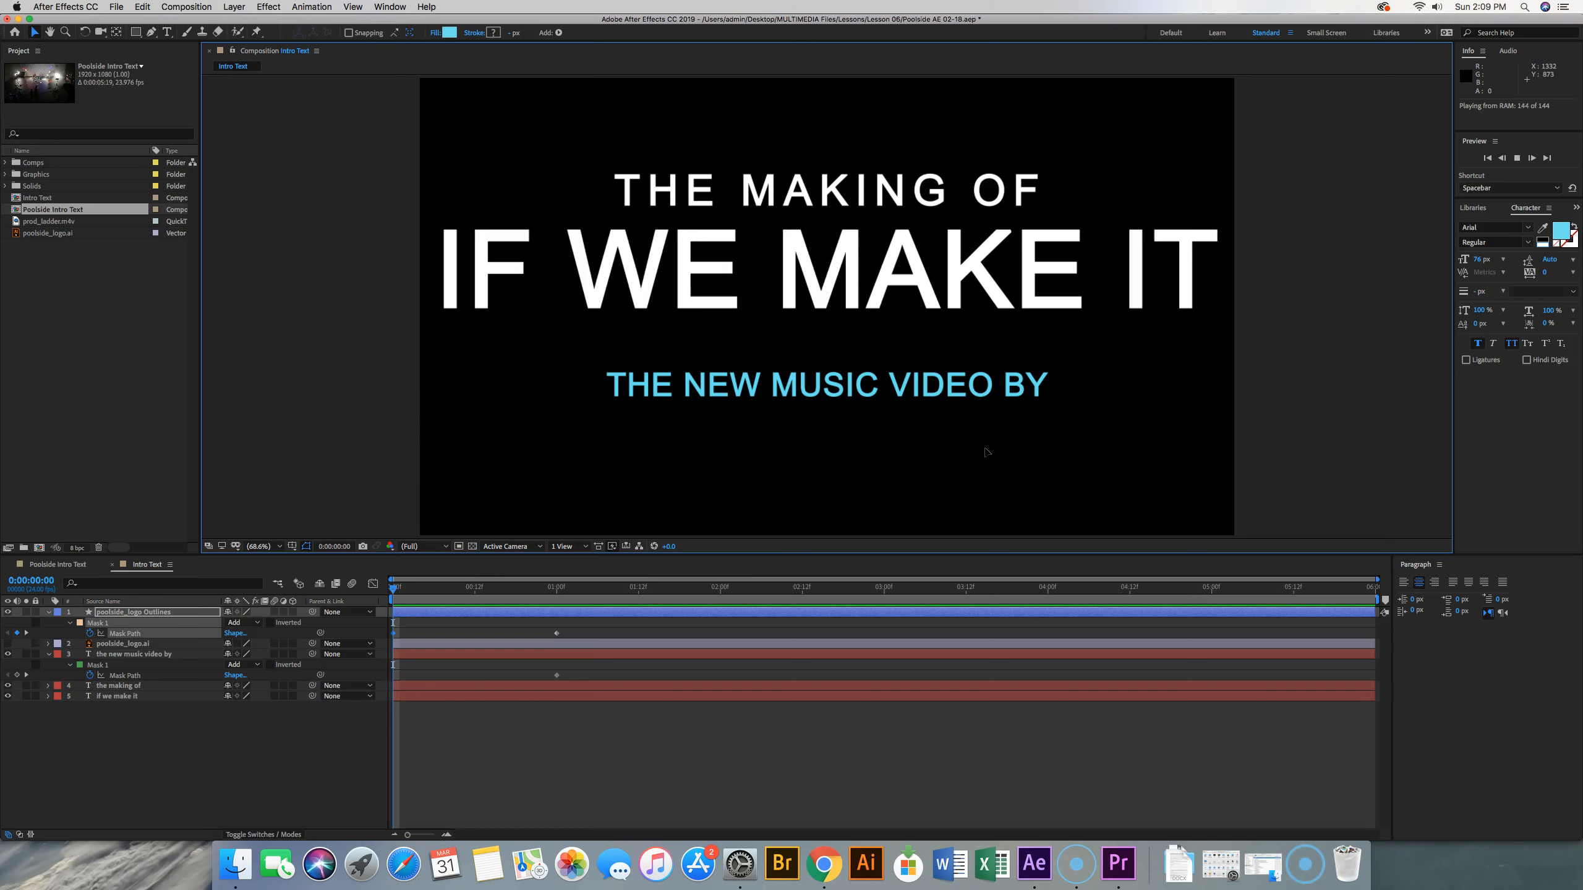
key("space")
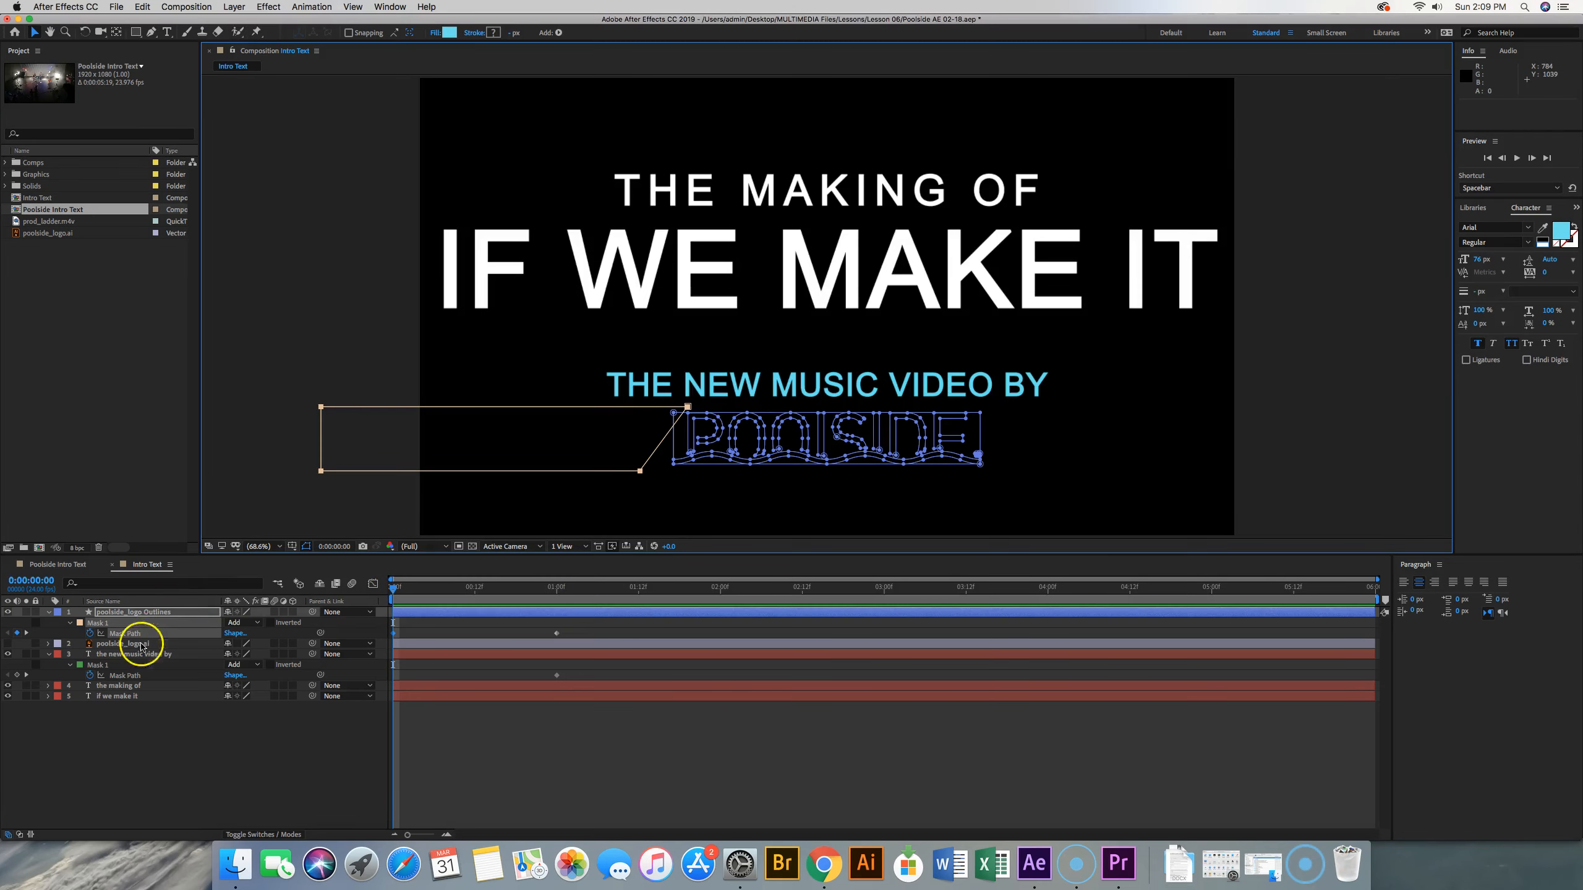
At 0:00:00:00, shift the whole "the new music video by" mask horizontally left until it uncovers no text, and preview both reveals
left_click(149, 675)
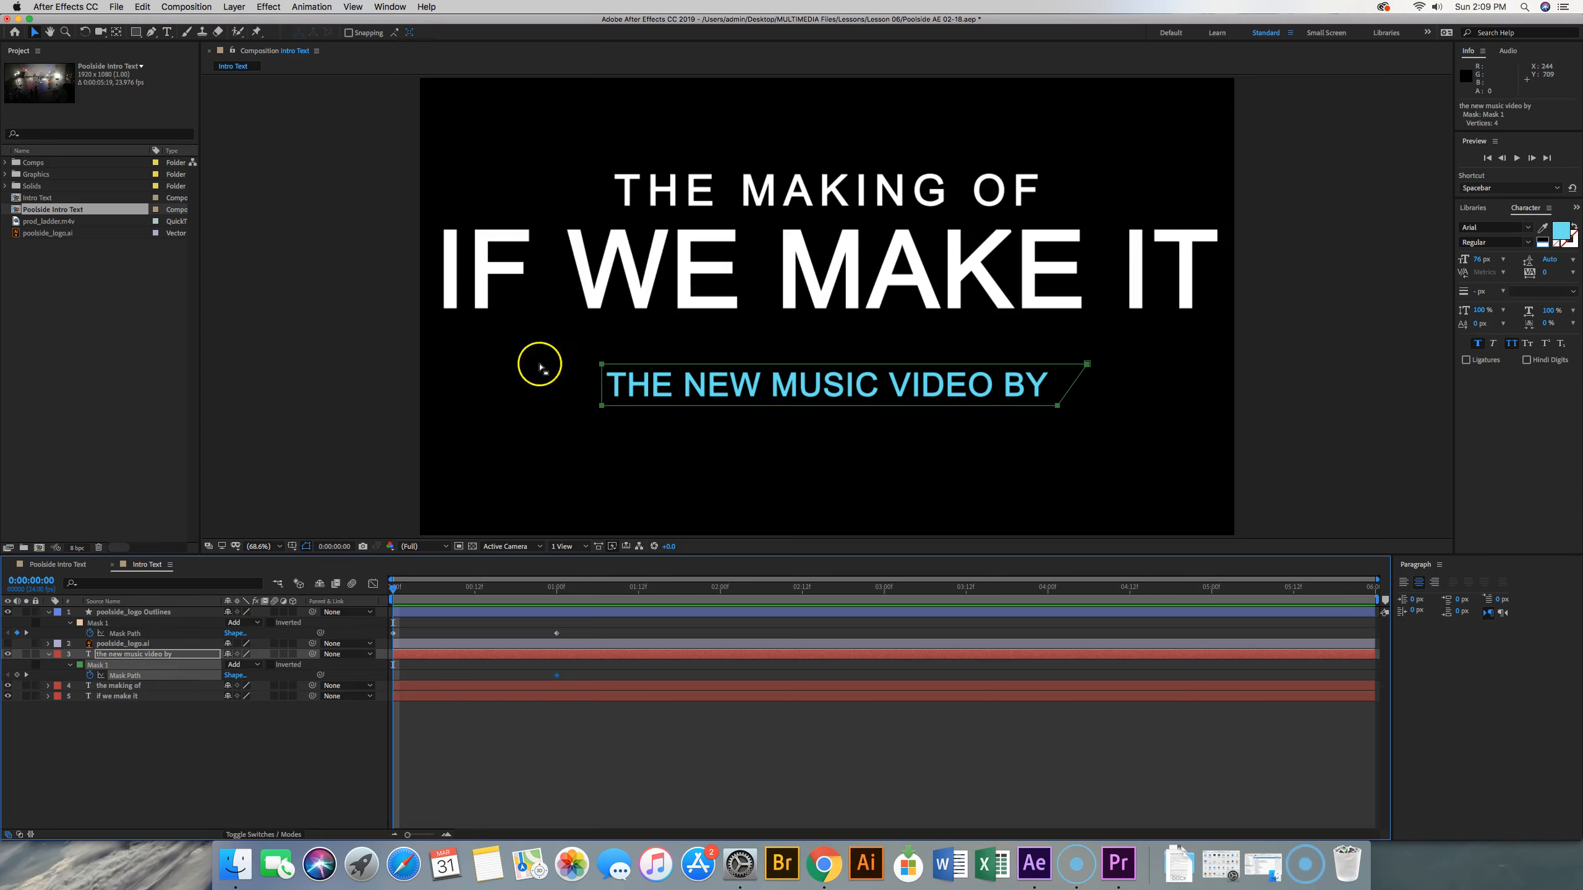
left_click_drag(614, 367, 126, 324)
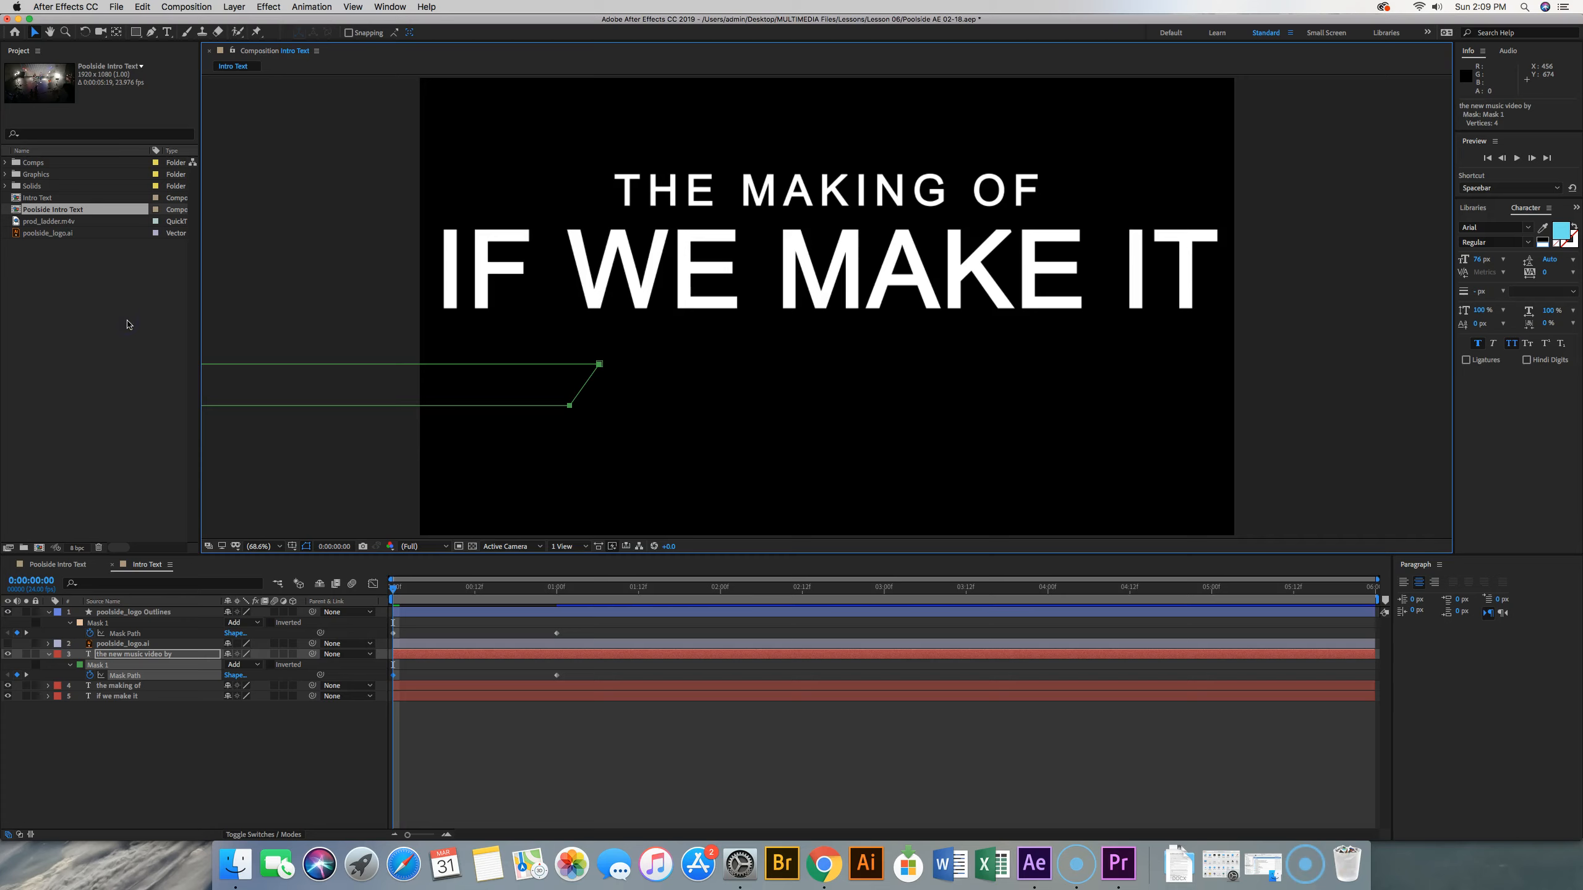
key("comma")
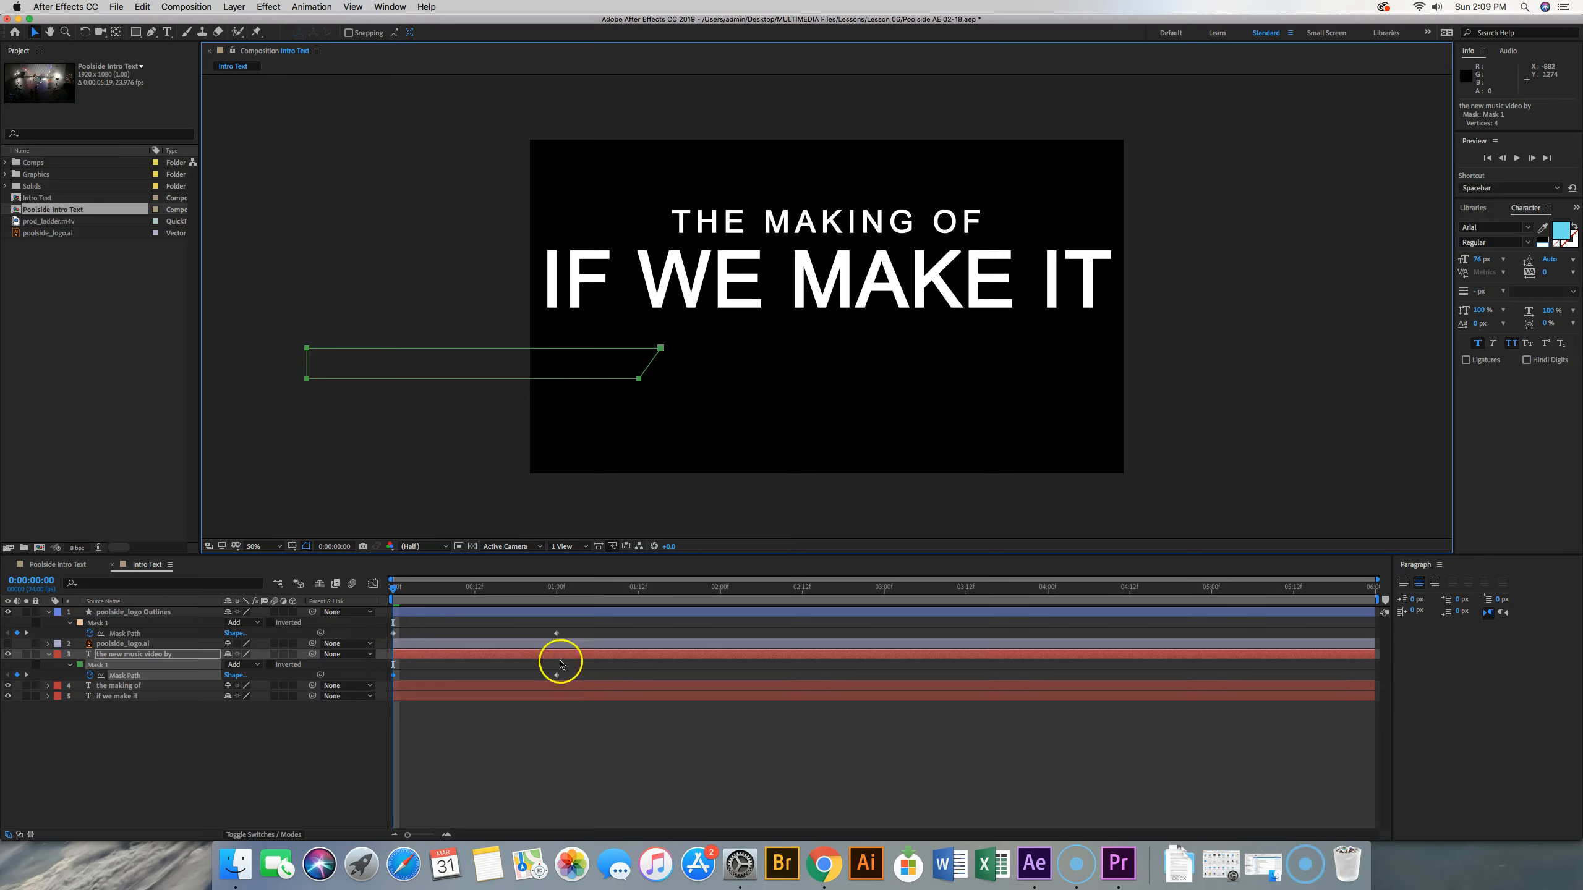
key("space")
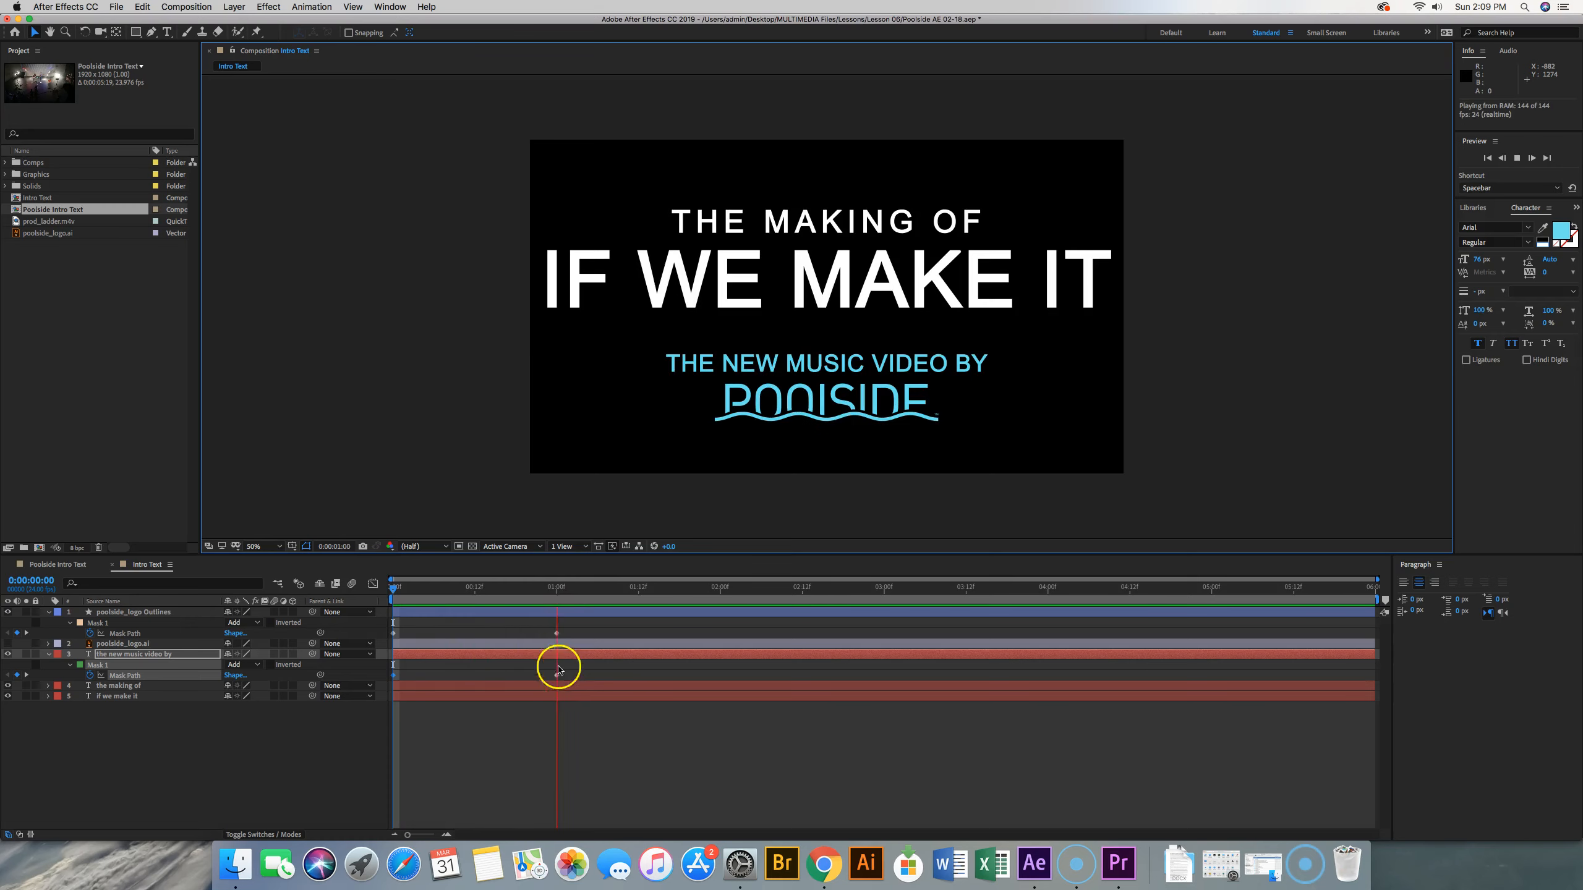
key("space")
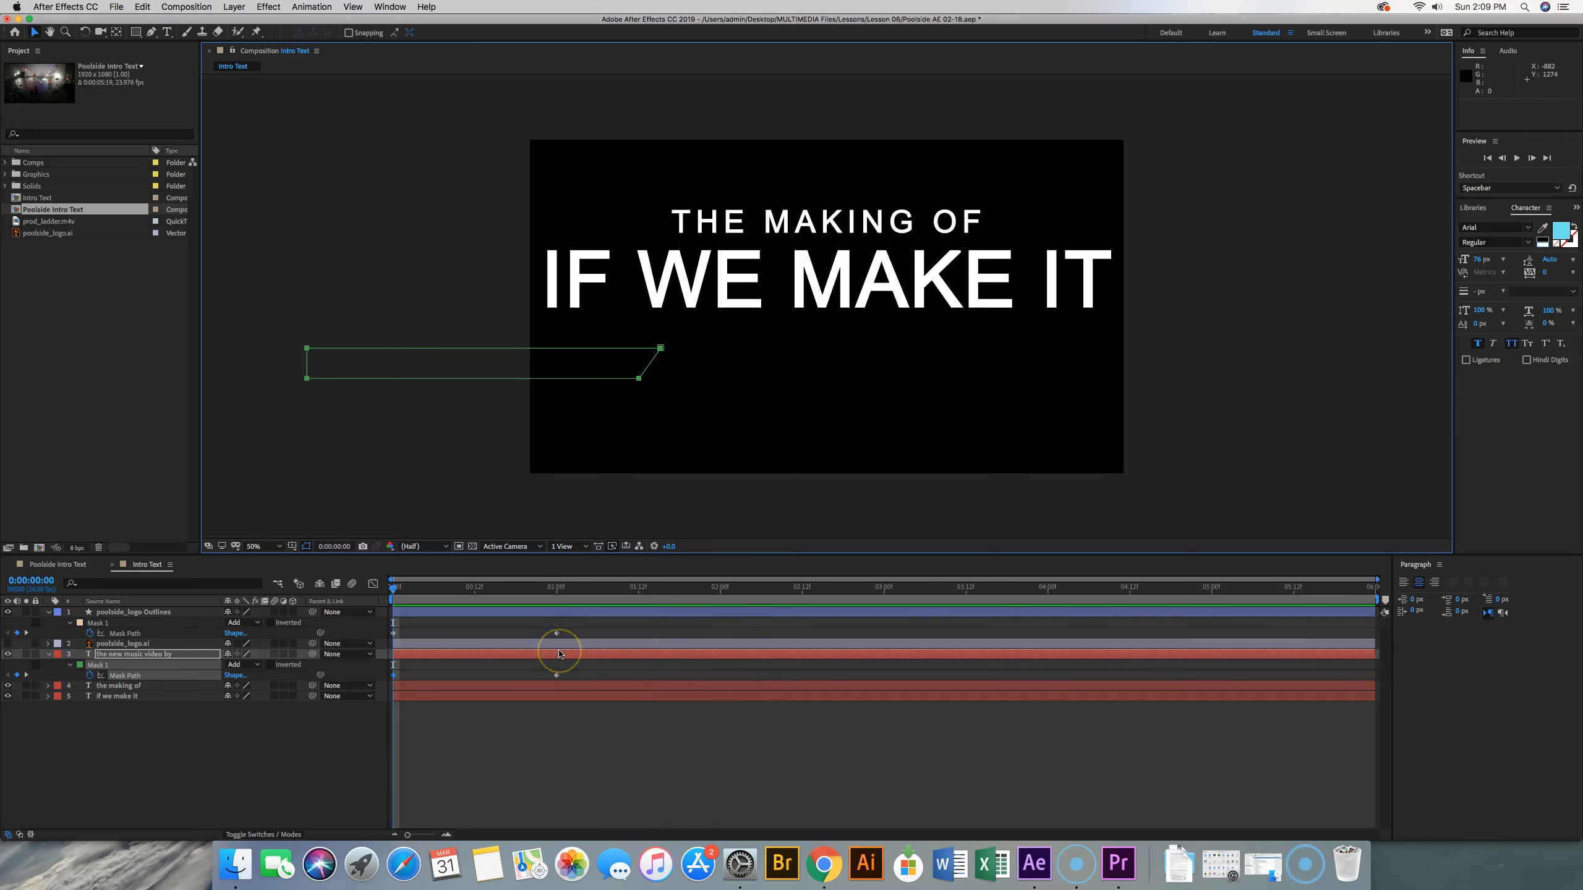
key("space")
key("space")
Apply Easy Ease to both layers' Mask Path keyframes at 0:00:01:00 and preview the animation
left_click_drag(553, 725, 574, 618)
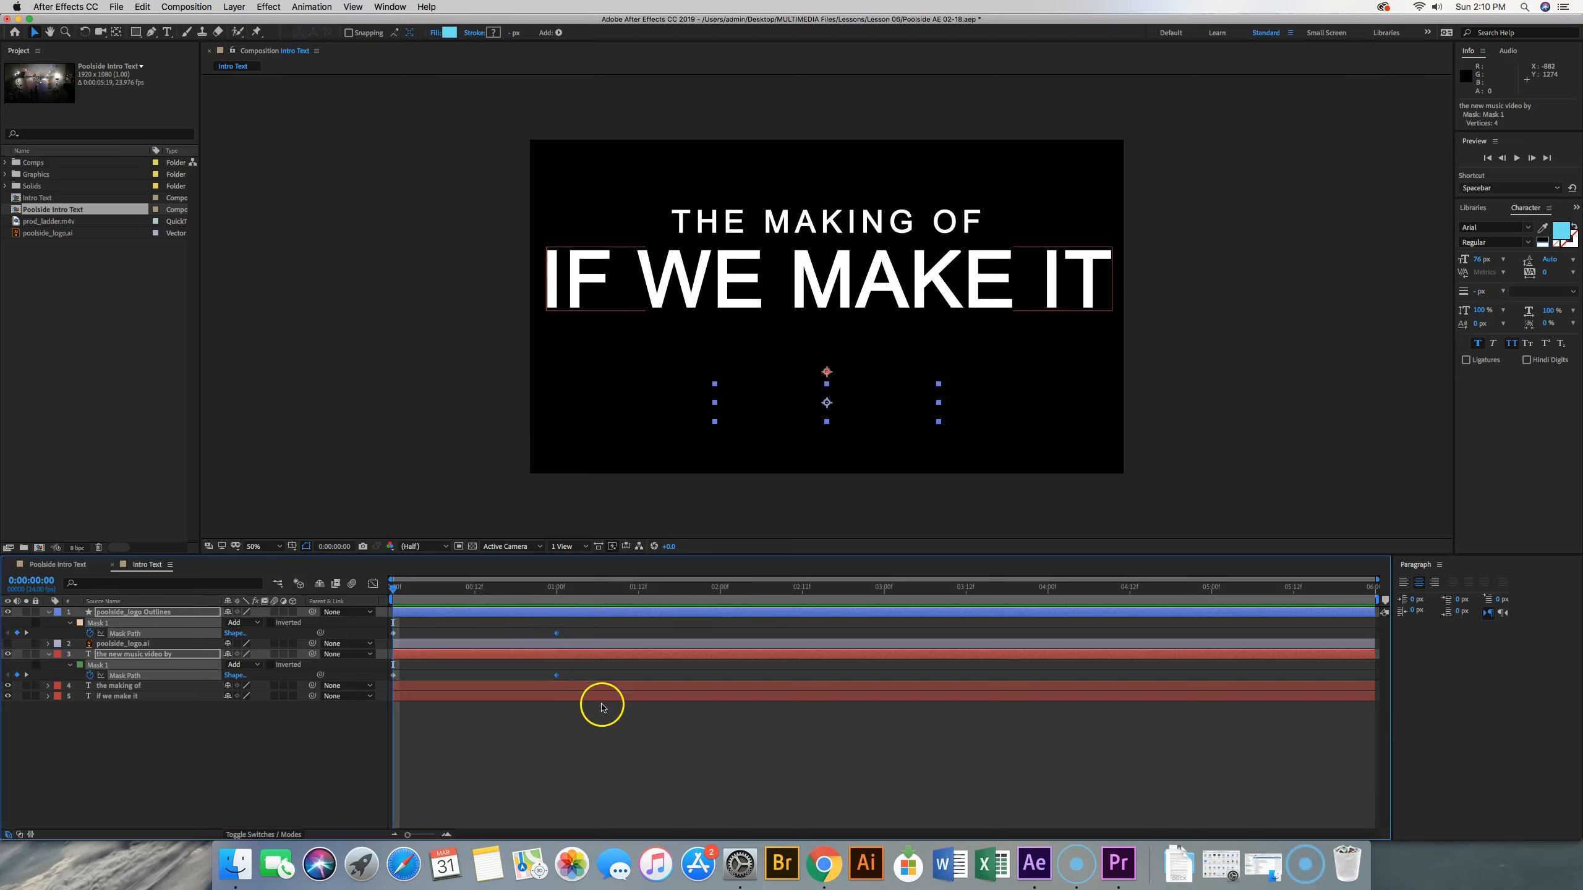
left_click(329, 6)
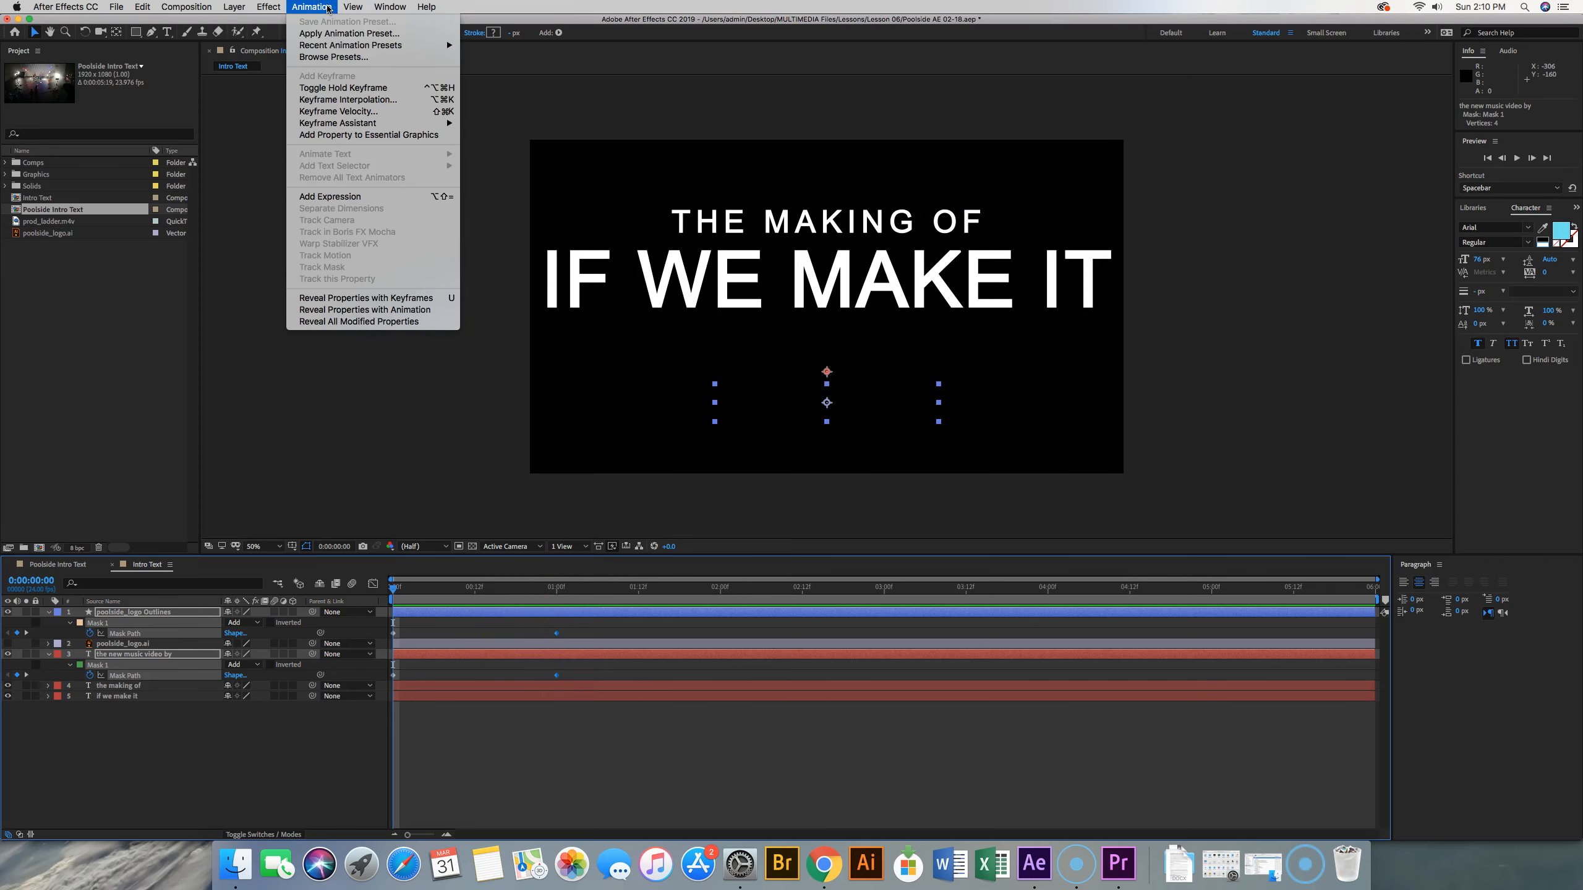
mouse_move(336, 123)
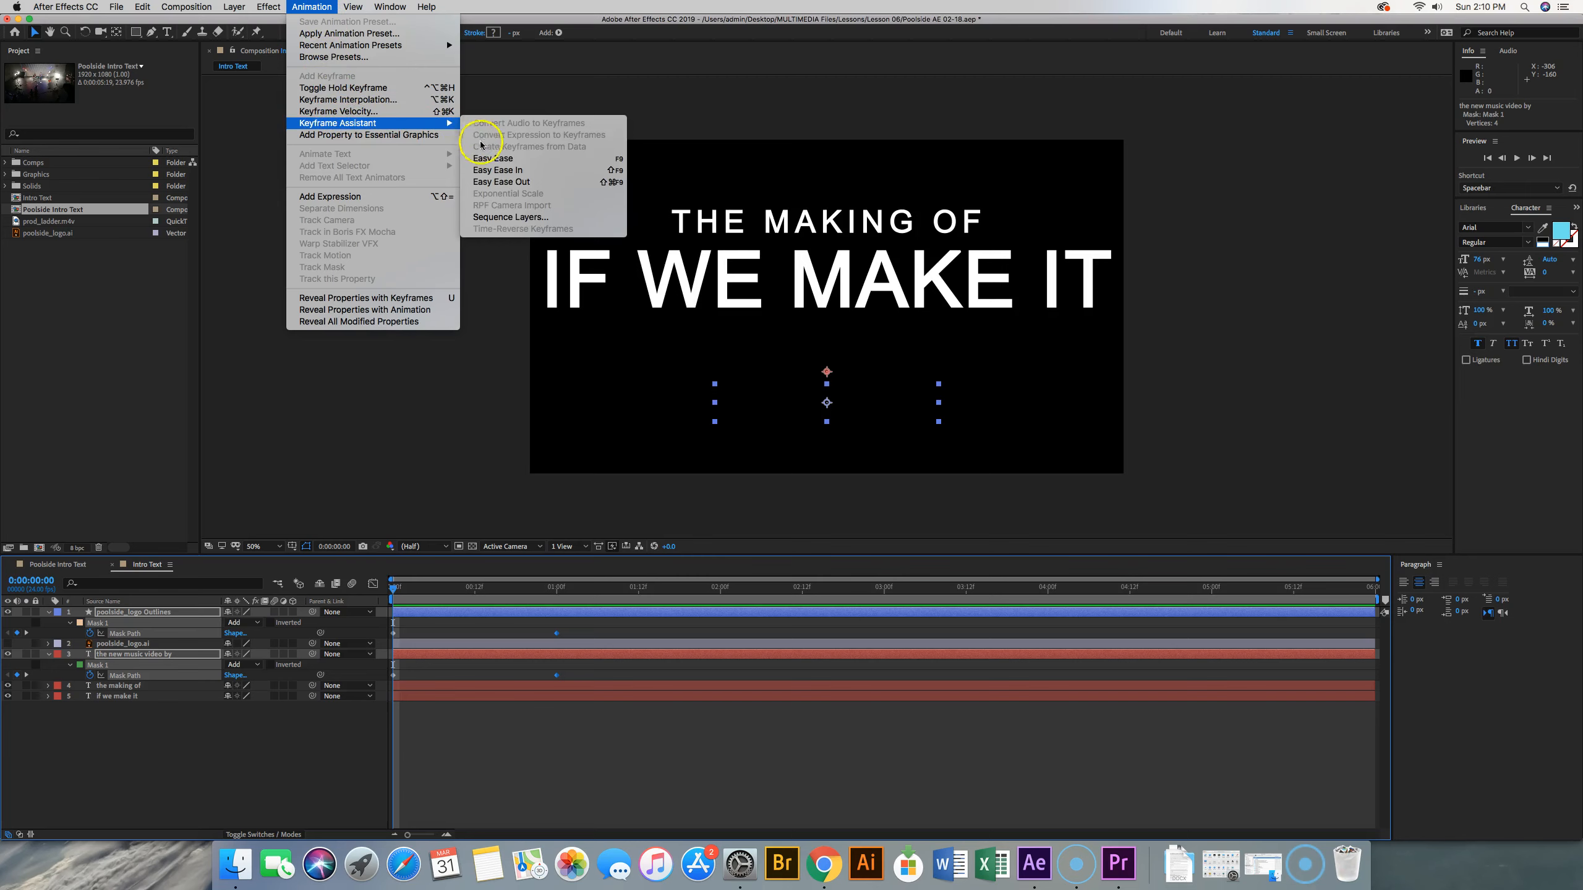
left_click(486, 159)
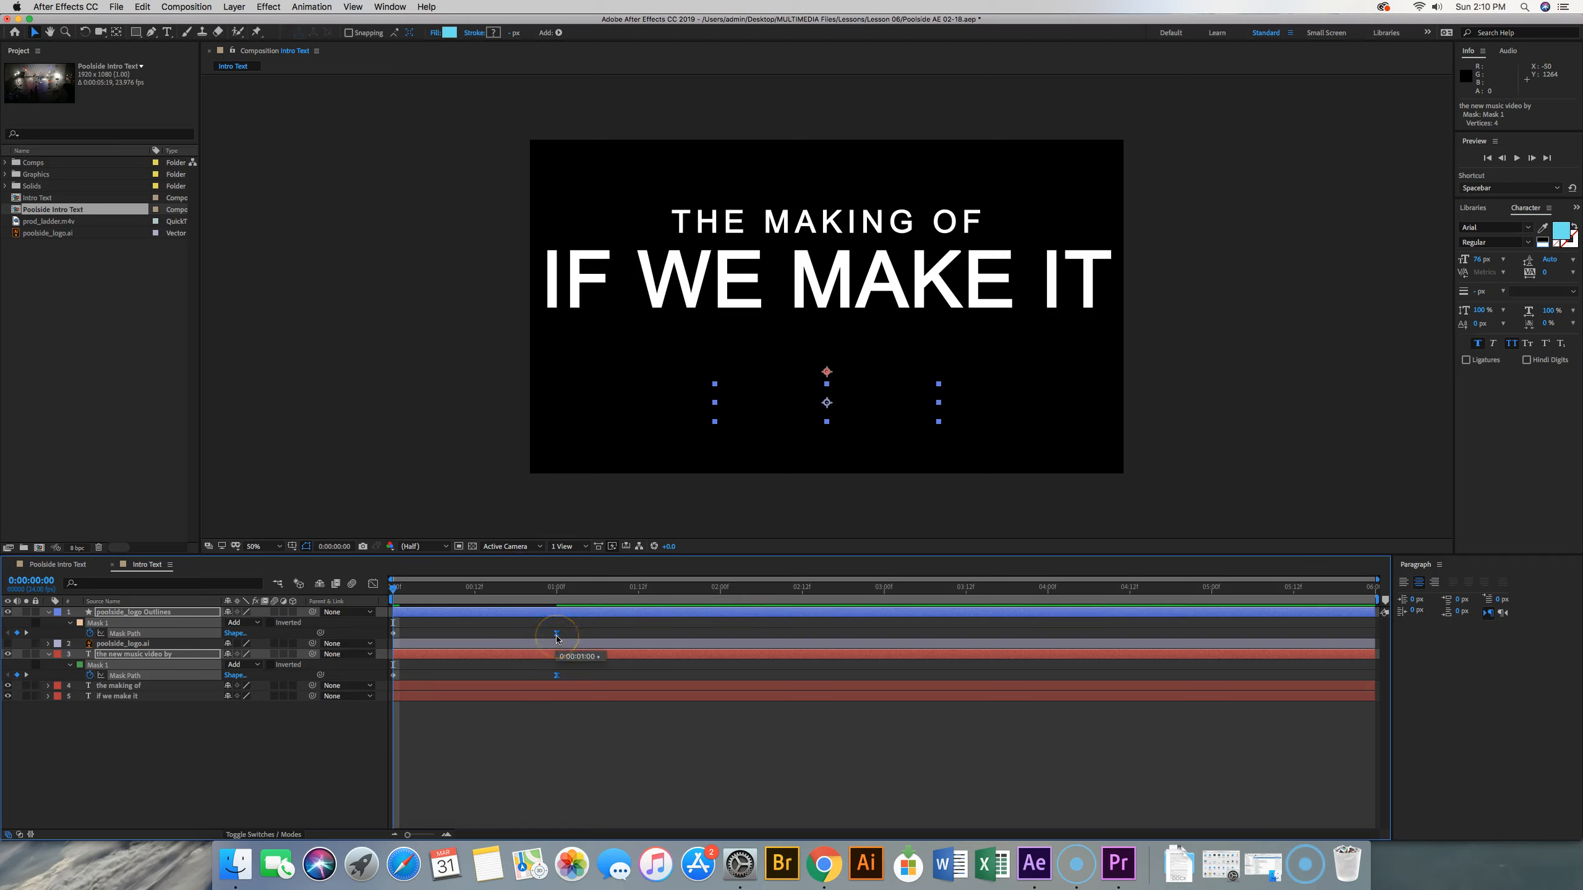
key("space")
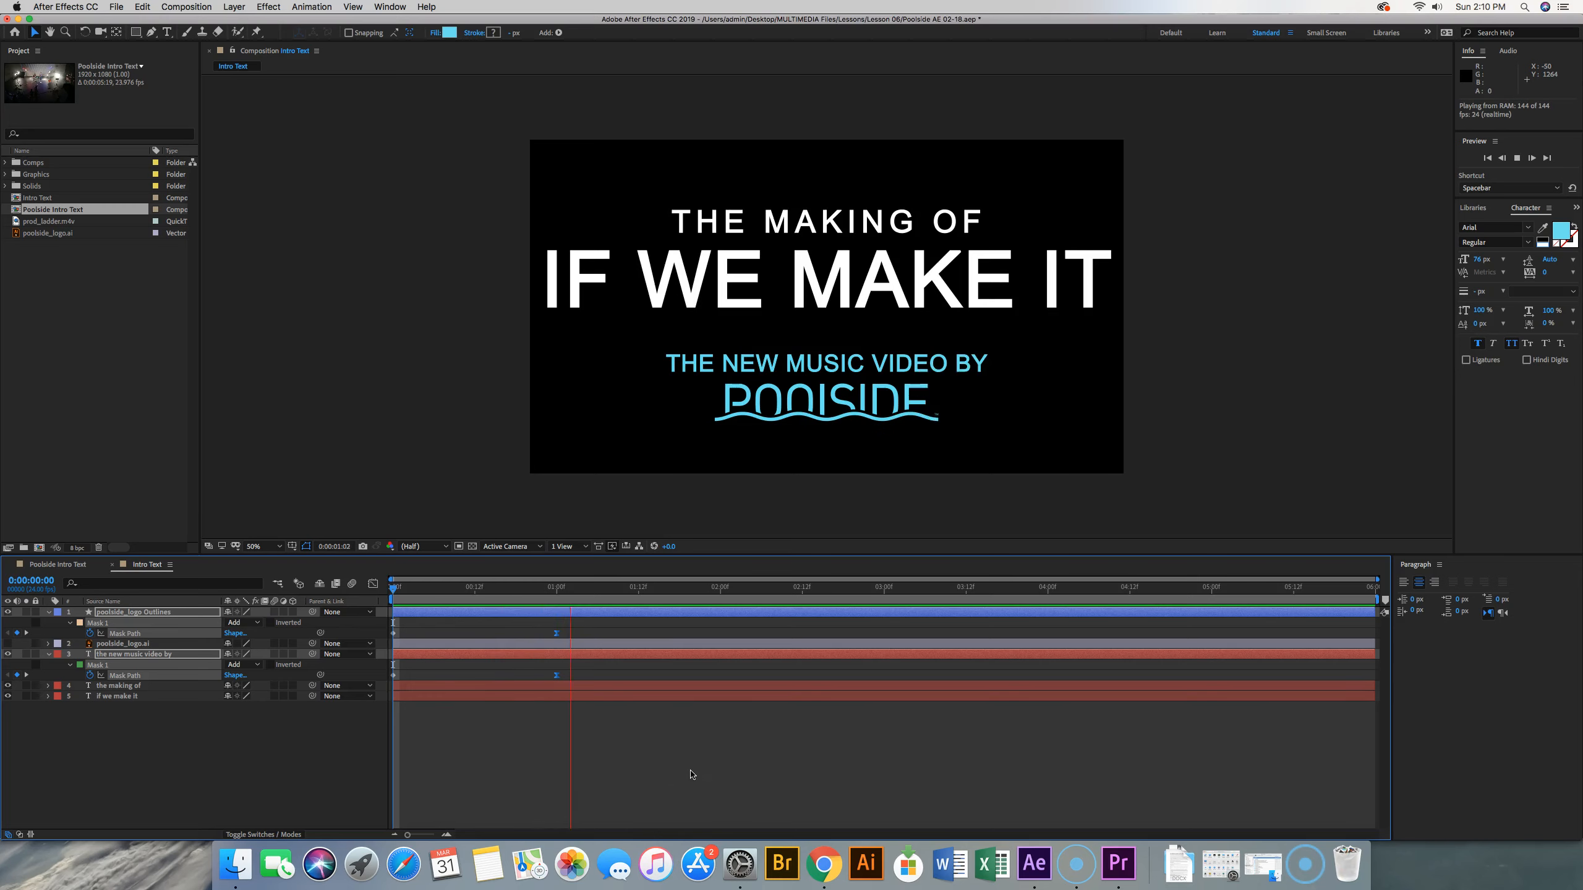
key("space")
key("space")
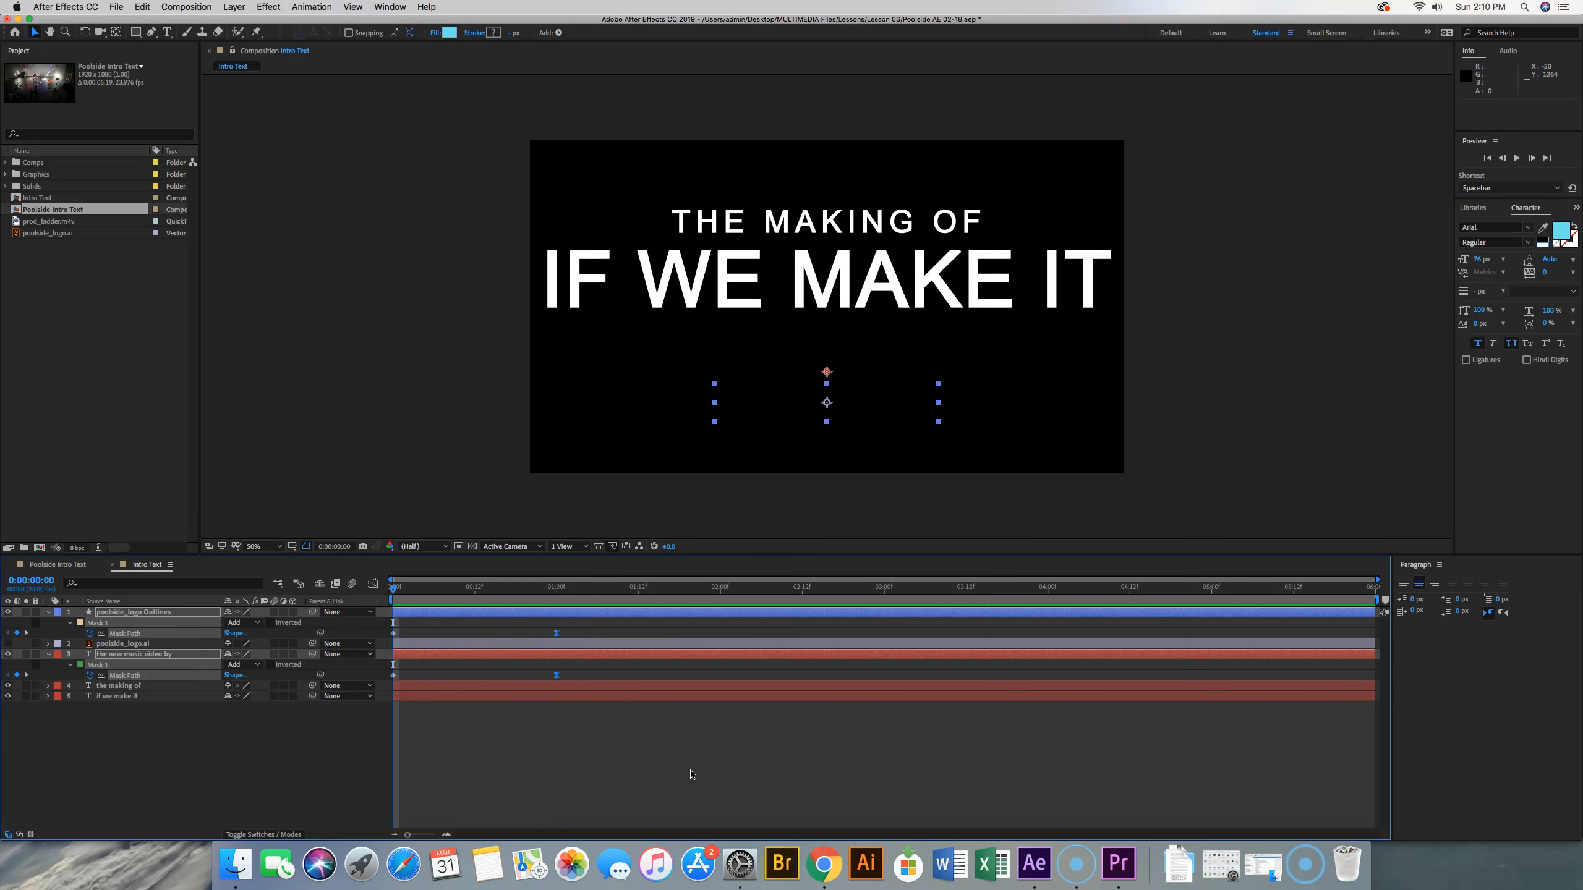
key("space")
Toggle the timeline columns between switches and modes, ending on the layer switches
left_click(257, 835)
left_click(255, 835)
left_click(255, 835)
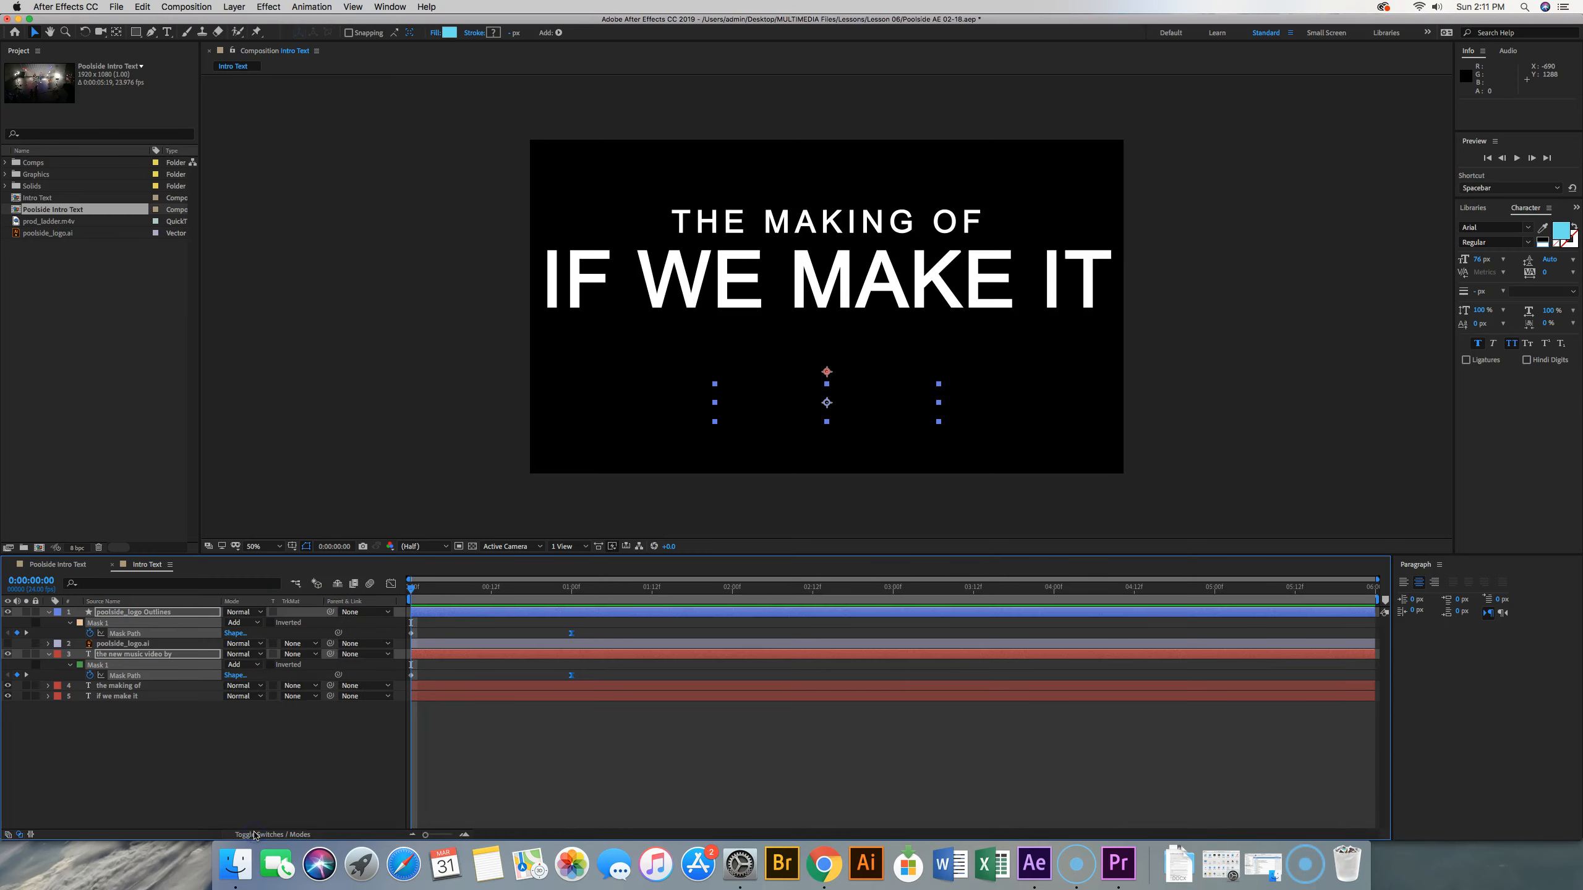
left_click(255, 835)
left_click(255, 835)
left_click(254, 835)
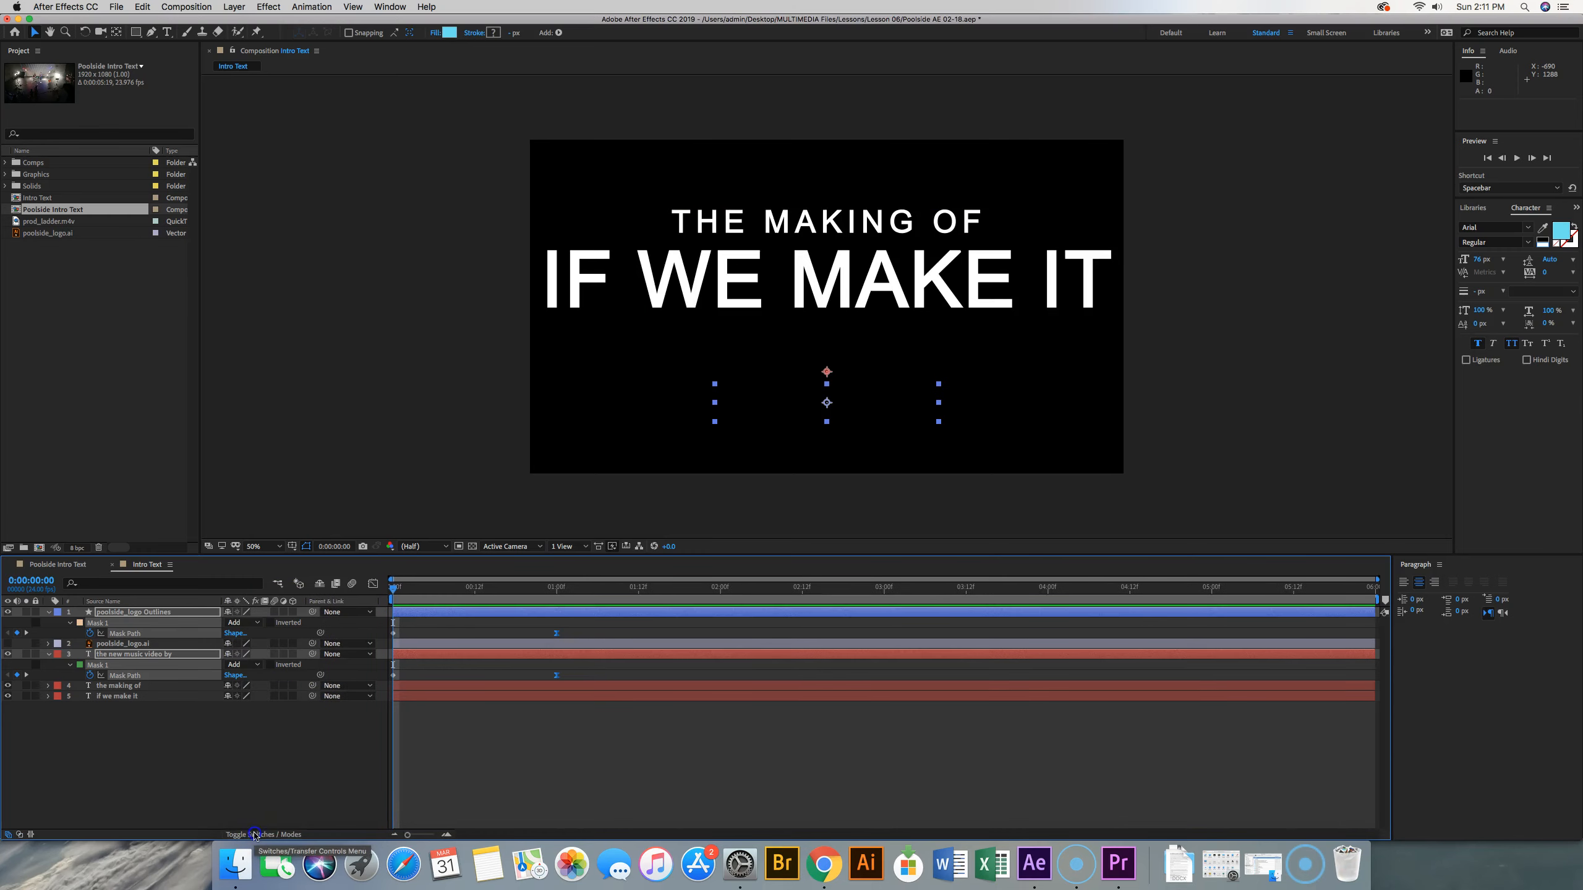
Enable motion blur on the poolside_logo Outlines and "the new music video by" layers and for the composition, and preview the reveal
left_click(275, 613)
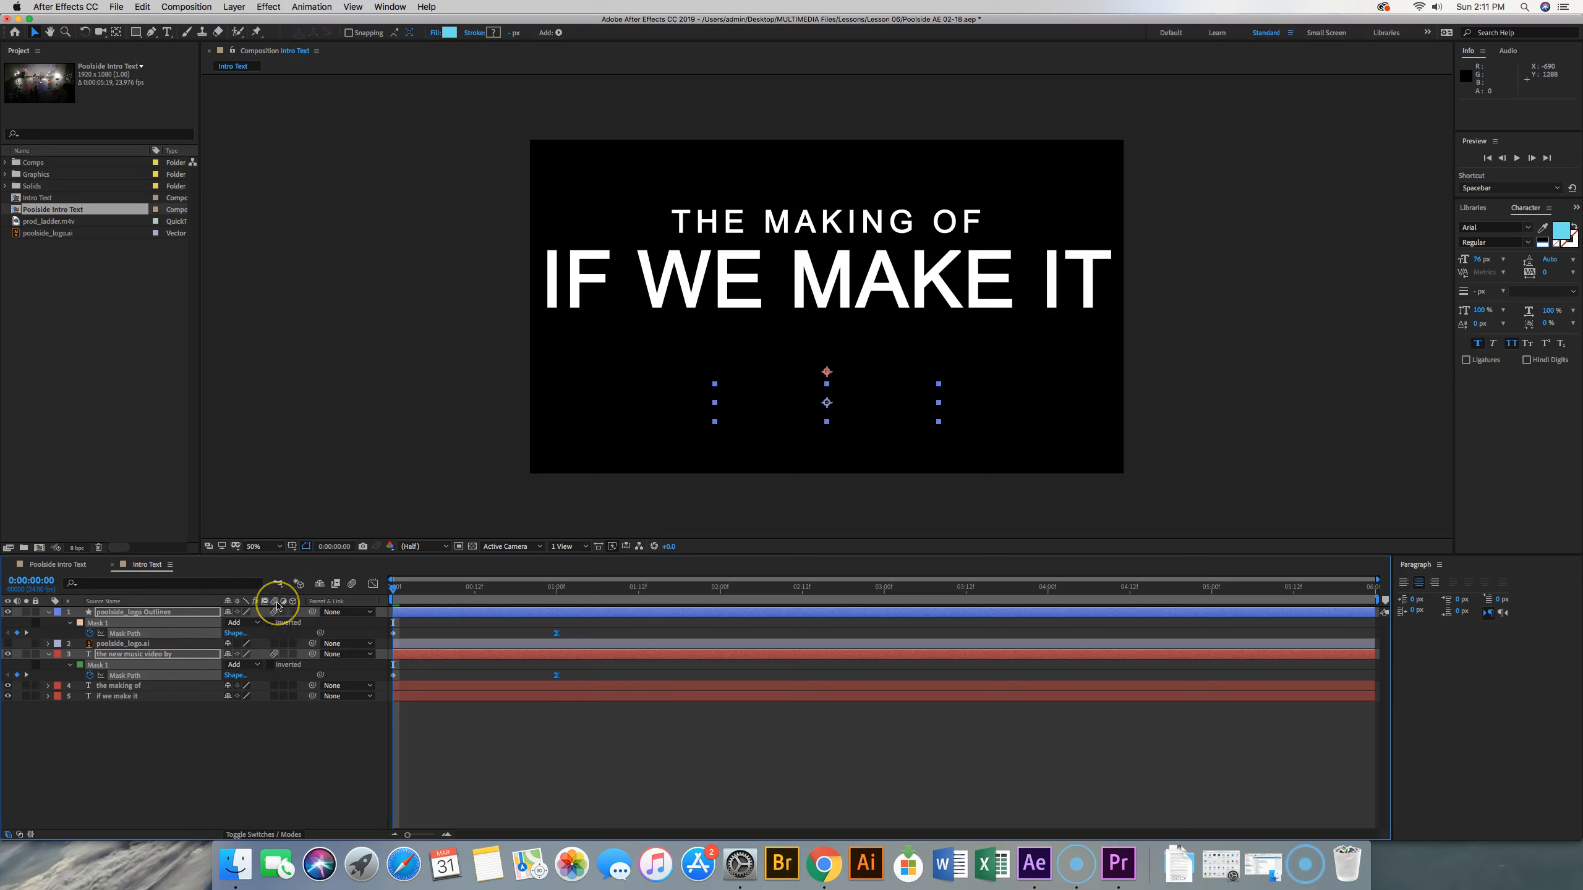
left_click(274, 612)
left_click(352, 584)
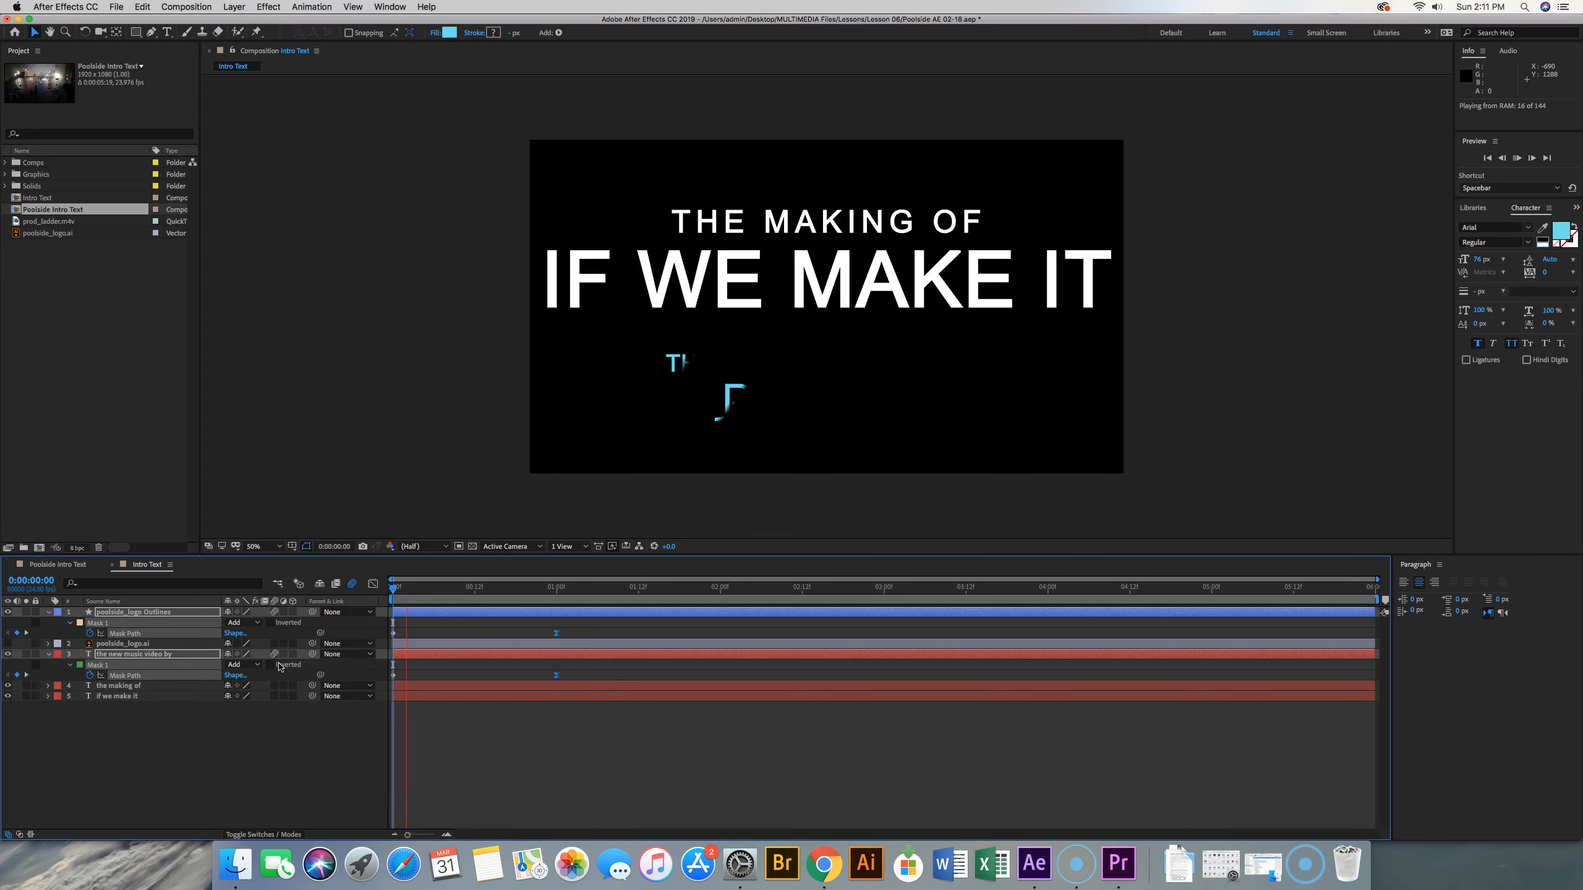
key("space")
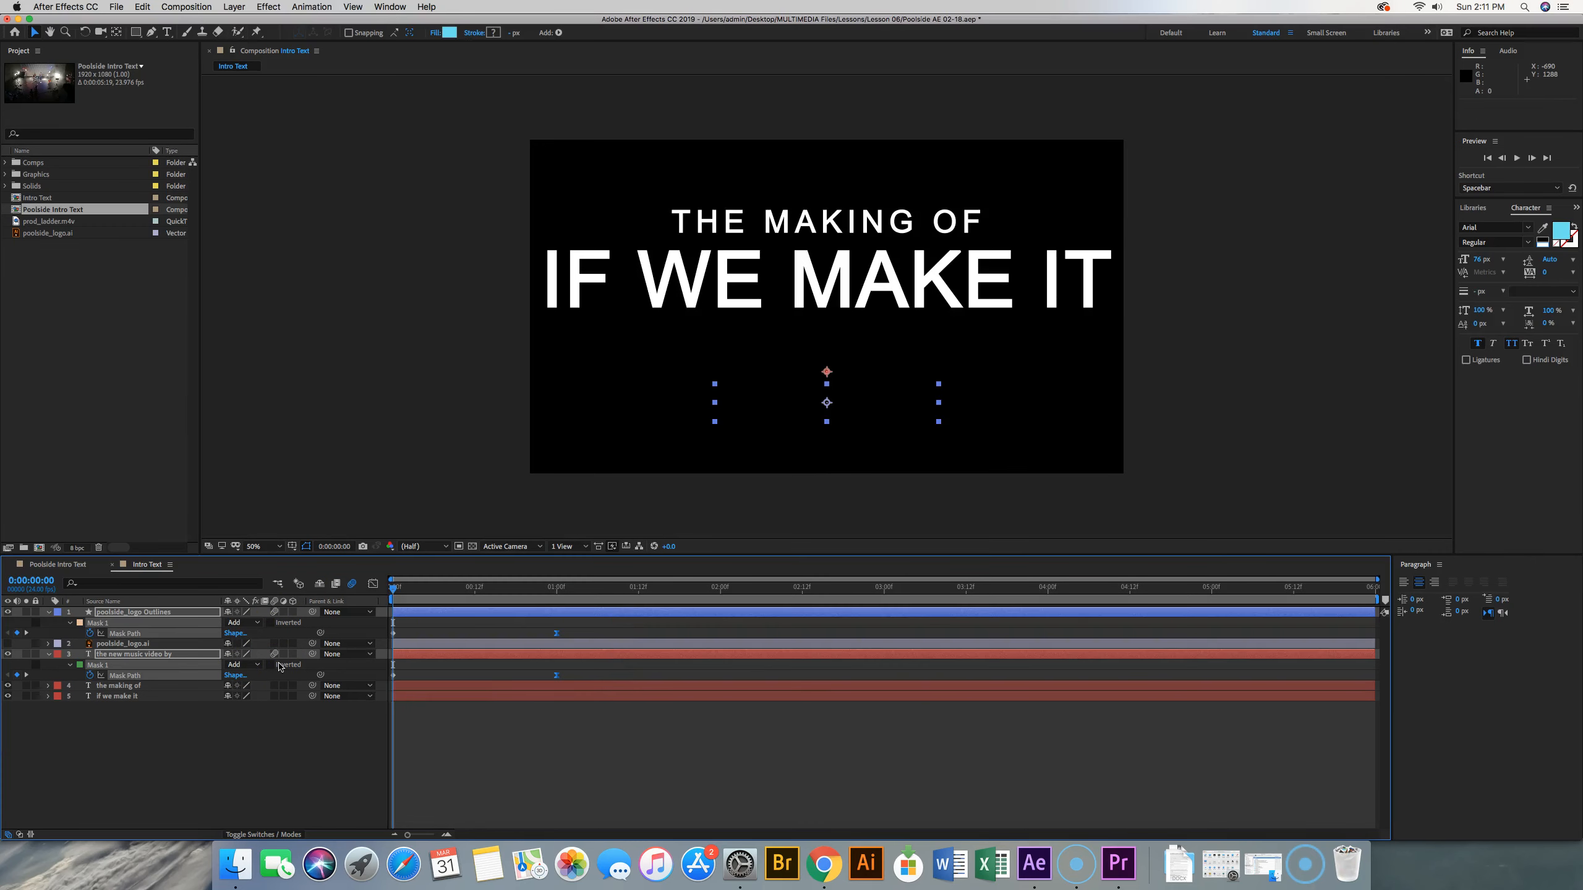
key("space")
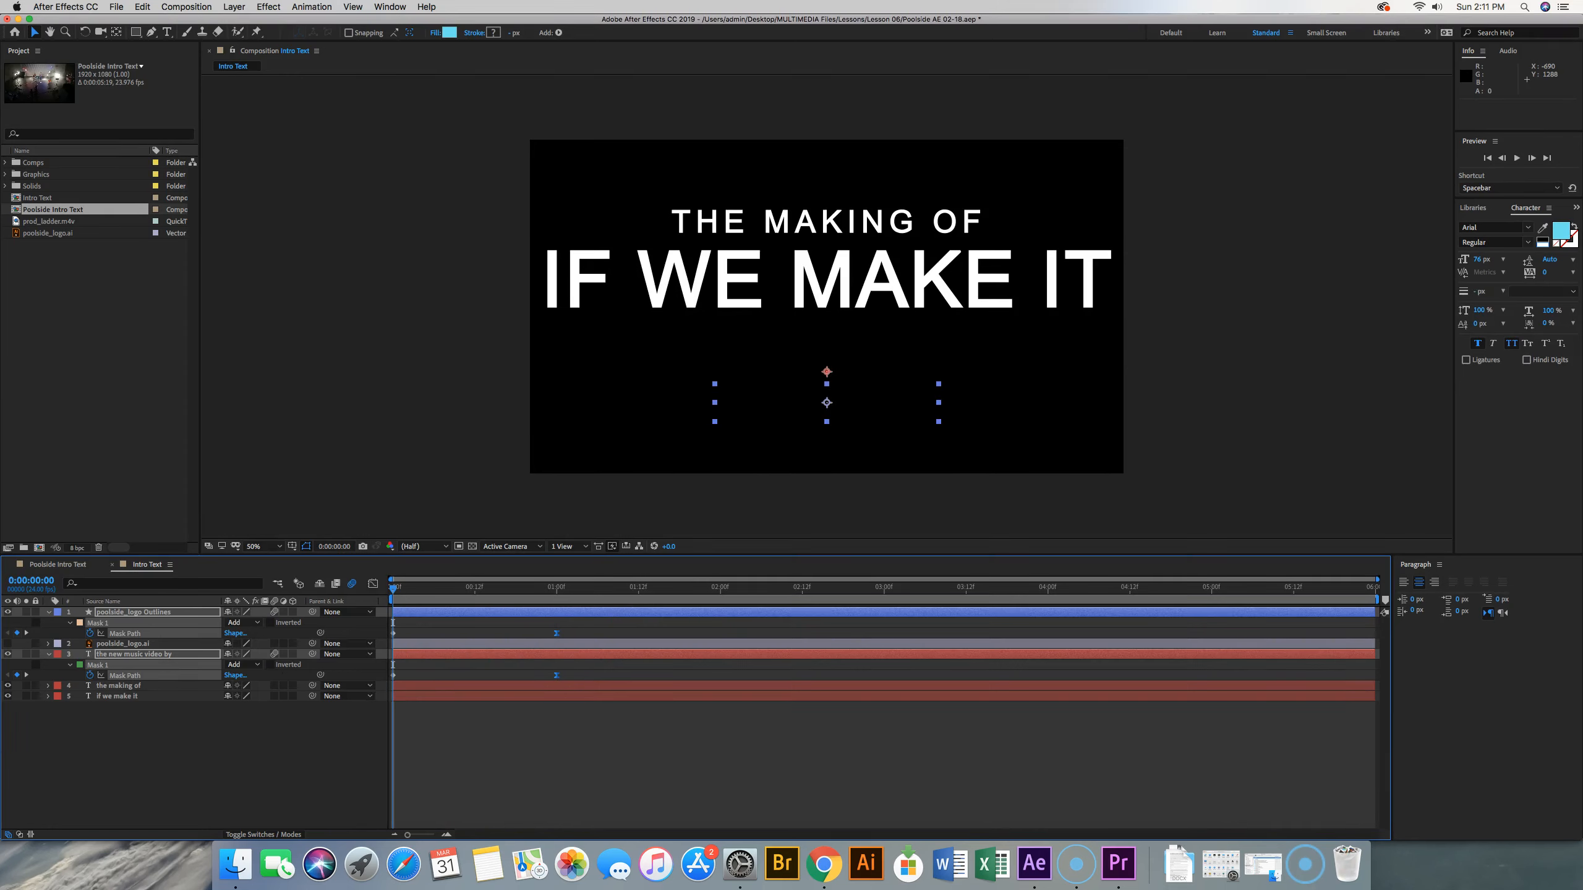